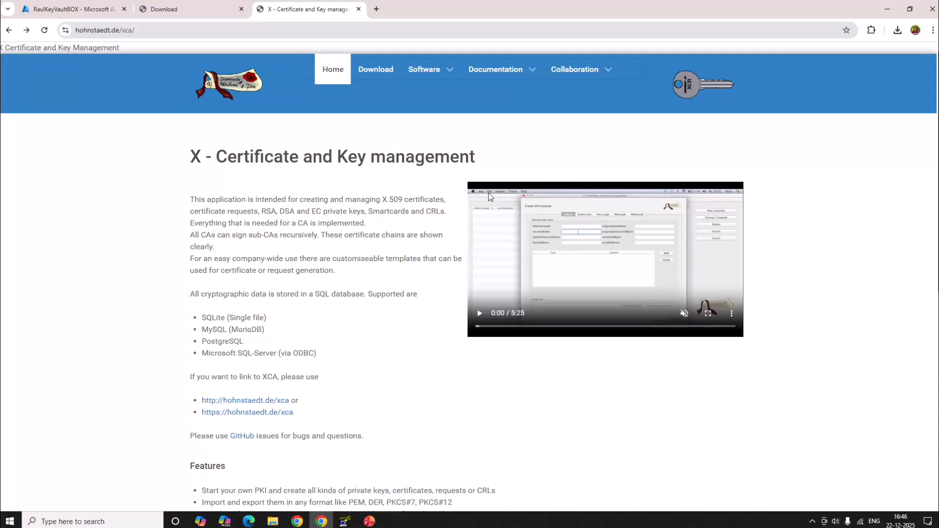
- Search the web for openxca in a new tab and open the download page of the X - Certificate and Key management site
click(376, 9)
text(open)
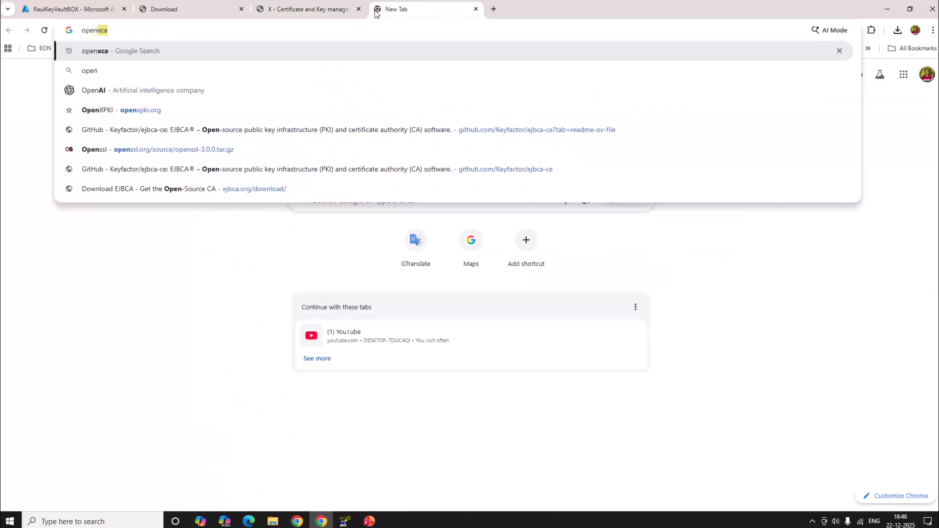
text(xca)
key(Return)
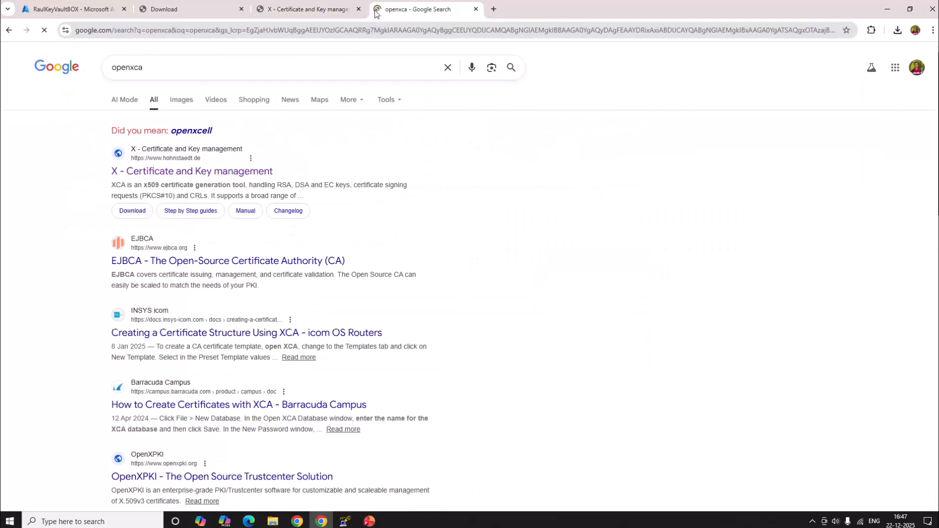
click(201, 176)
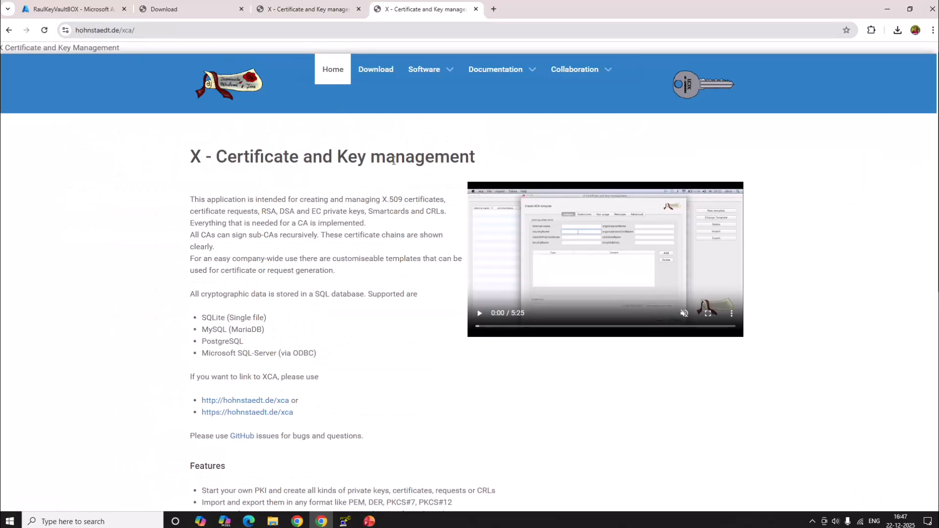
click(383, 73)
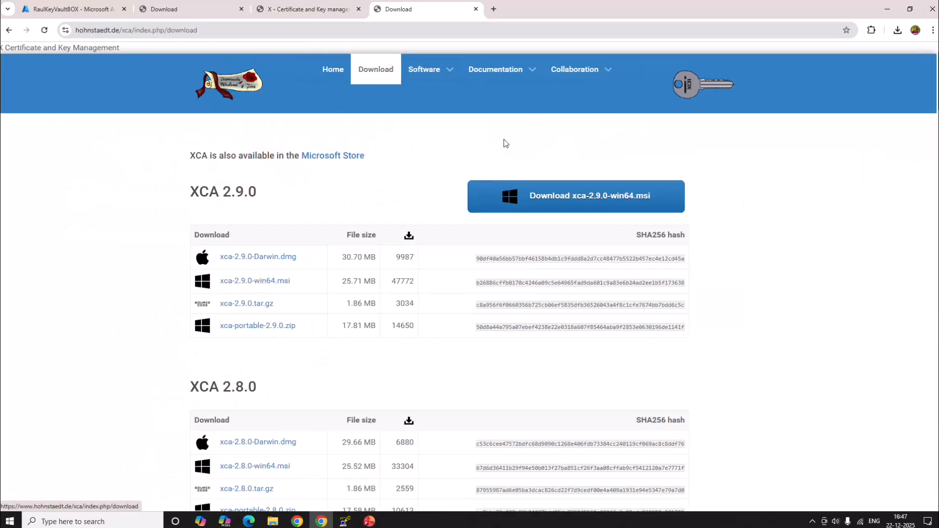
- Locate the already downloaded xca-2.9.0-win64 installer in its folder and launch it
drag(304, 281, 135, 285)
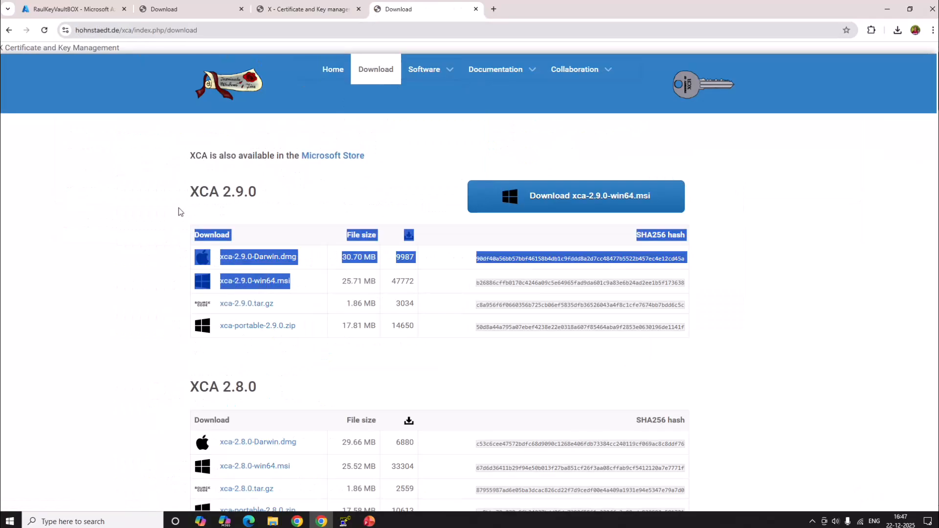
drag(178, 207, 273, 211)
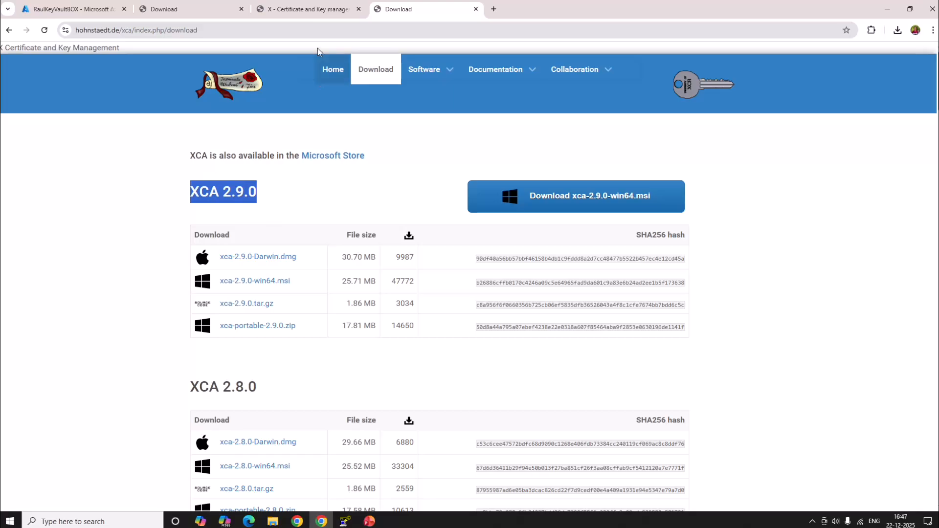
click(899, 31)
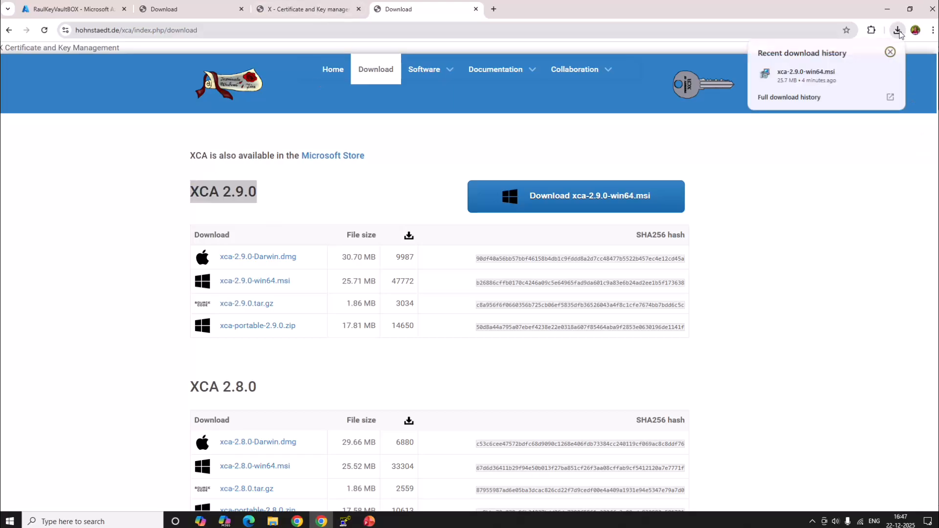
mouse_move(794, 77)
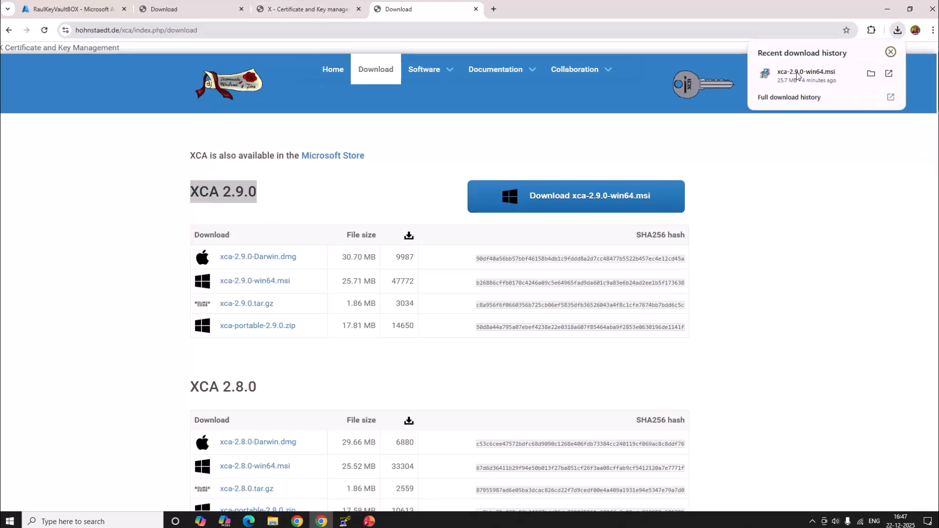
click(871, 74)
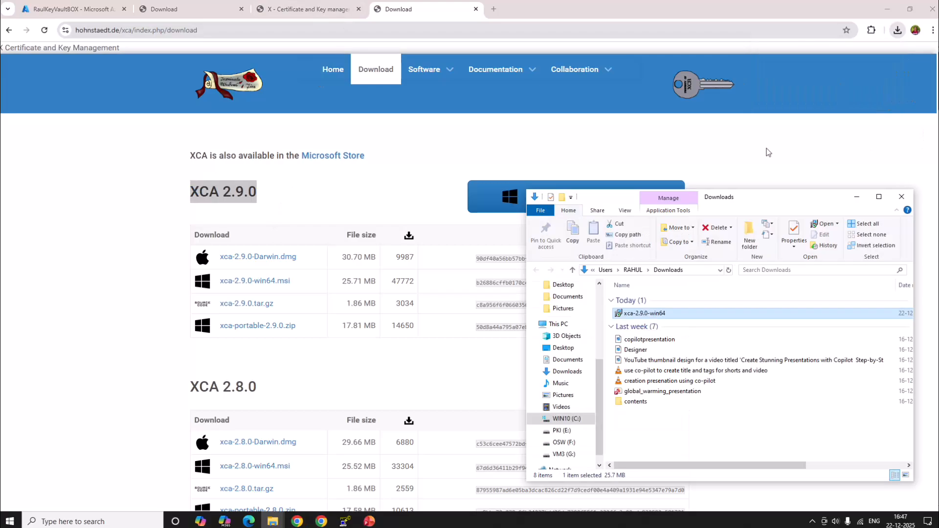
double_click(652, 314)
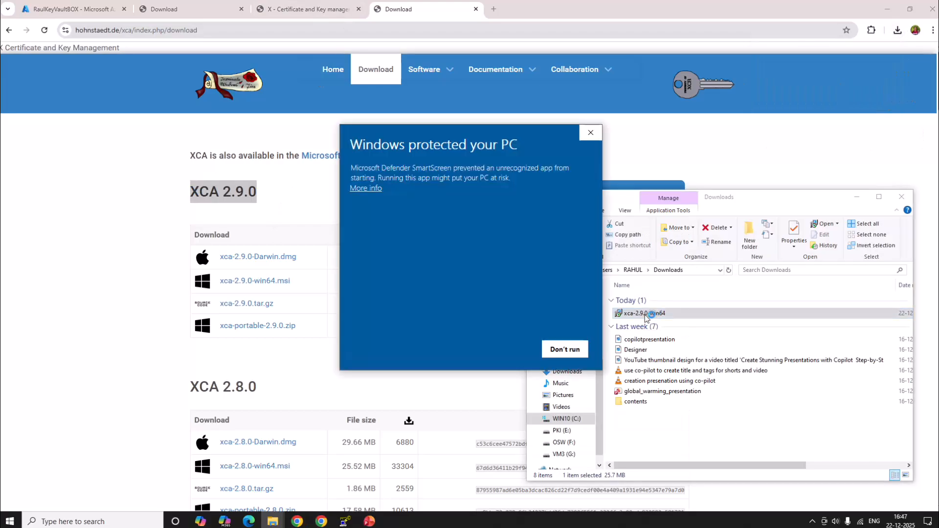
- Review the SmartScreen warning details for xca-2.9.0-win64.msi and allow the installer to run anyway
click(368, 188)
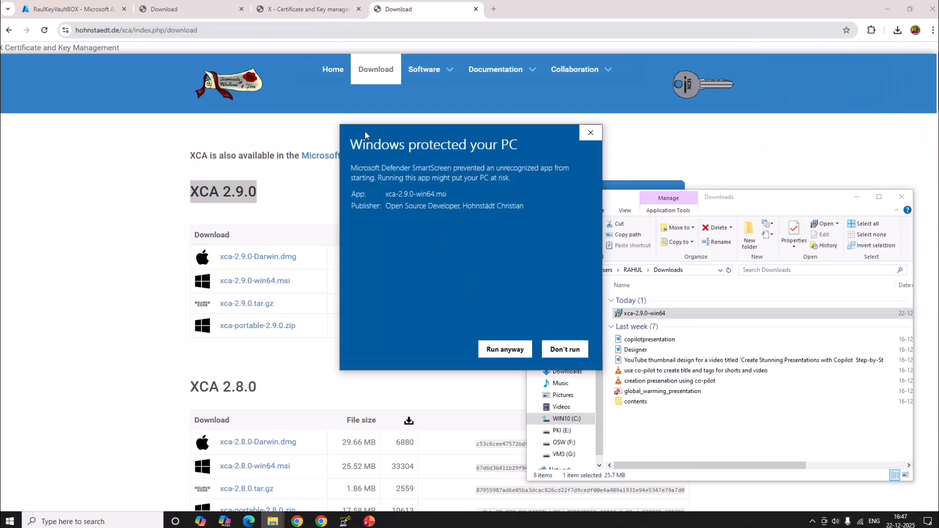
drag(409, 145, 509, 149)
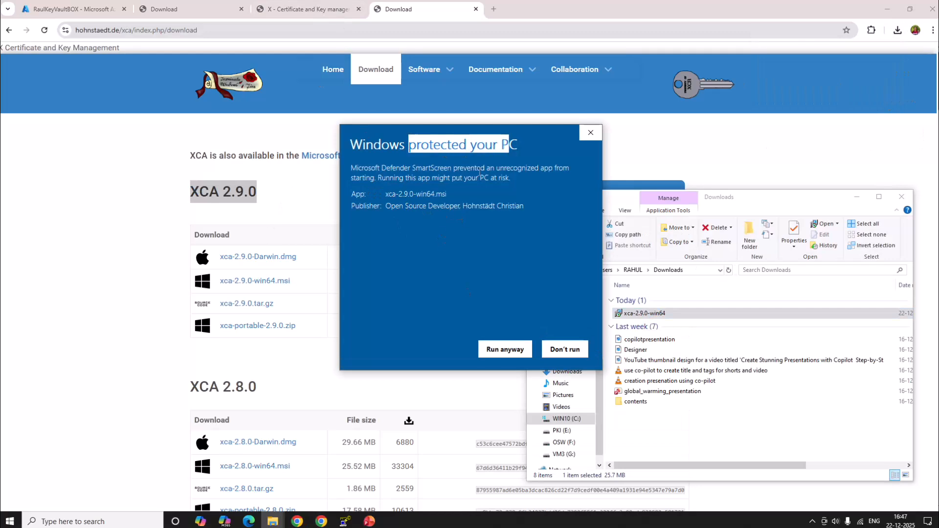
drag(357, 168, 510, 184)
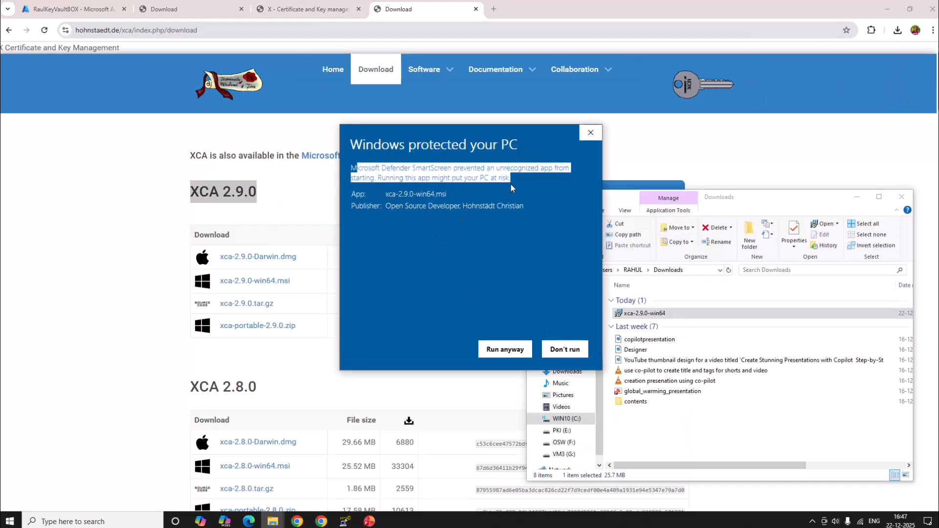
click(463, 185)
drag(426, 179, 520, 179)
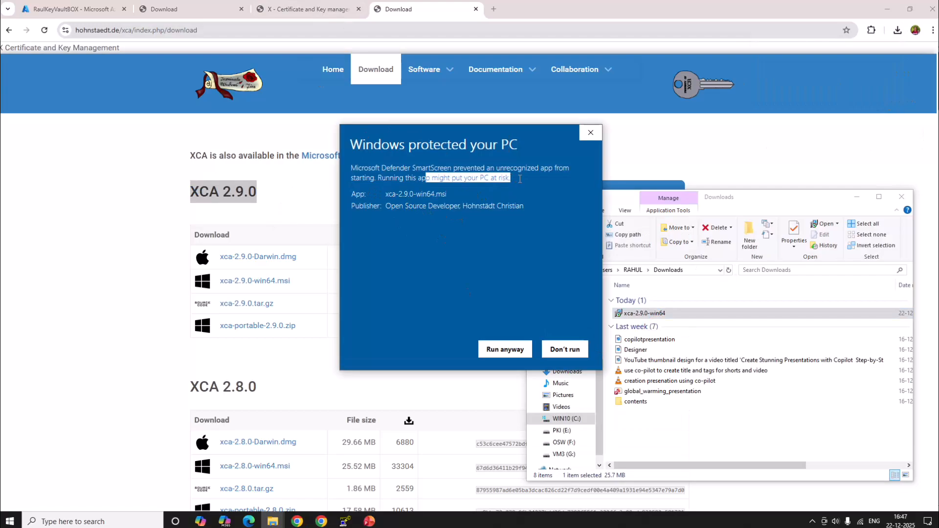
click(504, 350)
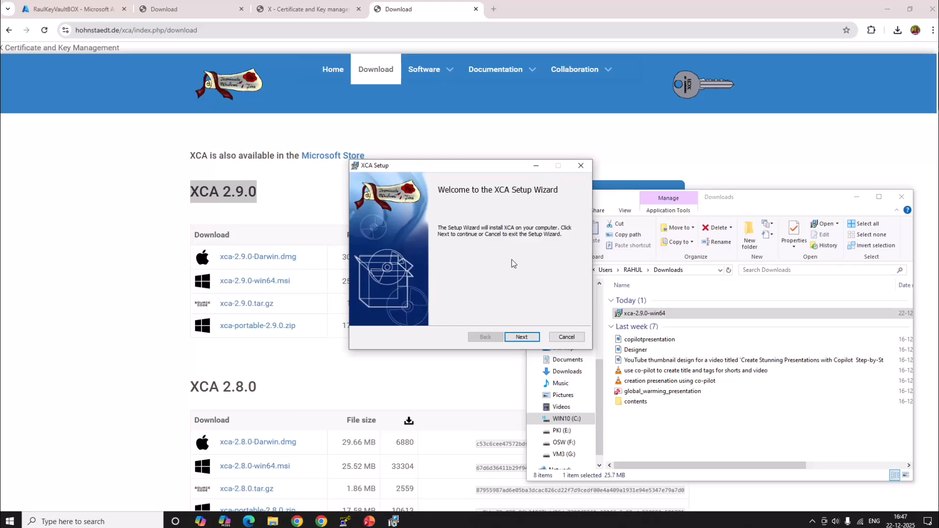
- Close the Downloads folder window and accept the license agreement in the XCA setup wizard
click(902, 196)
click(522, 338)
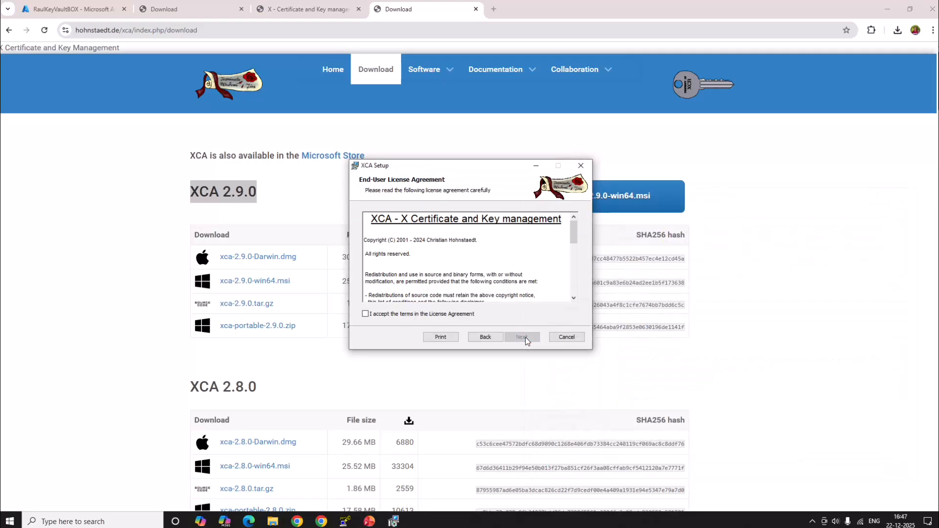
click(387, 315)
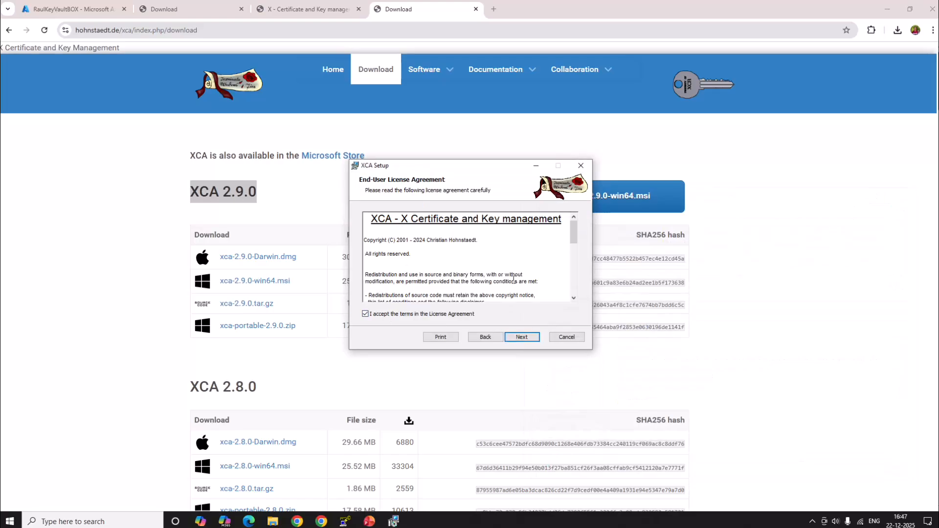
click(520, 340)
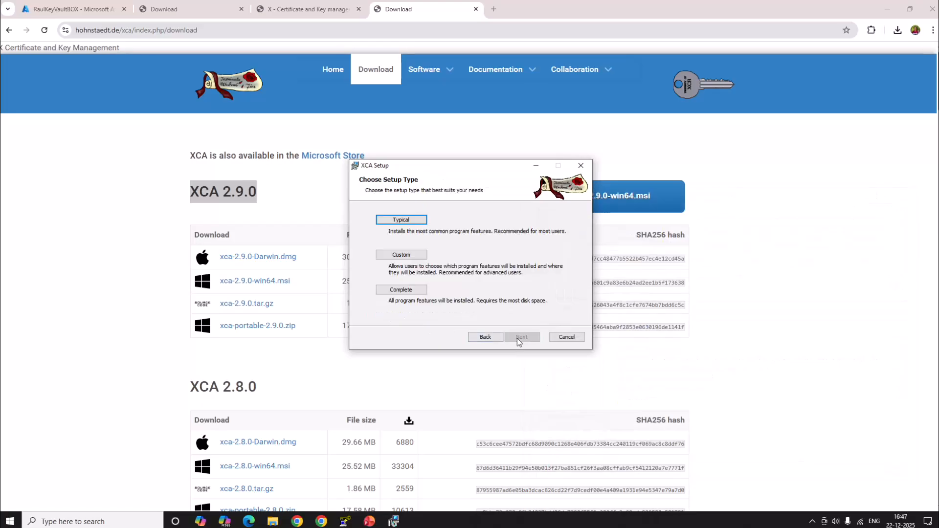
- Choose the Custom setup type, check the Main Application install options, and install XCA with the default features
click(414, 256)
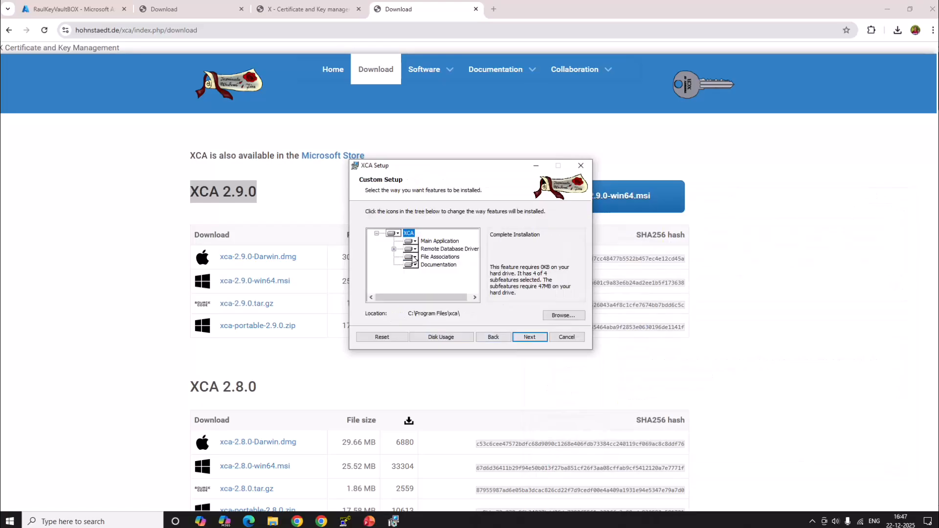
click(439, 241)
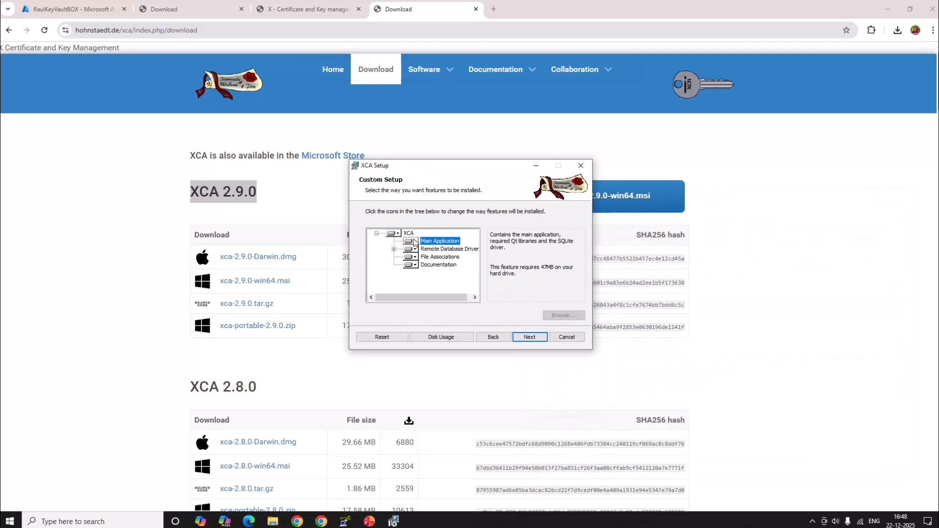
click(415, 242)
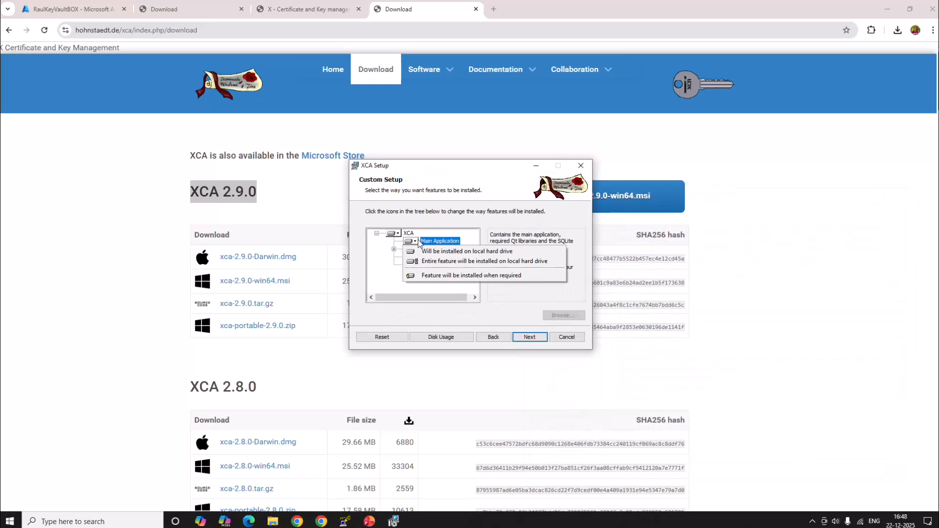
click(449, 214)
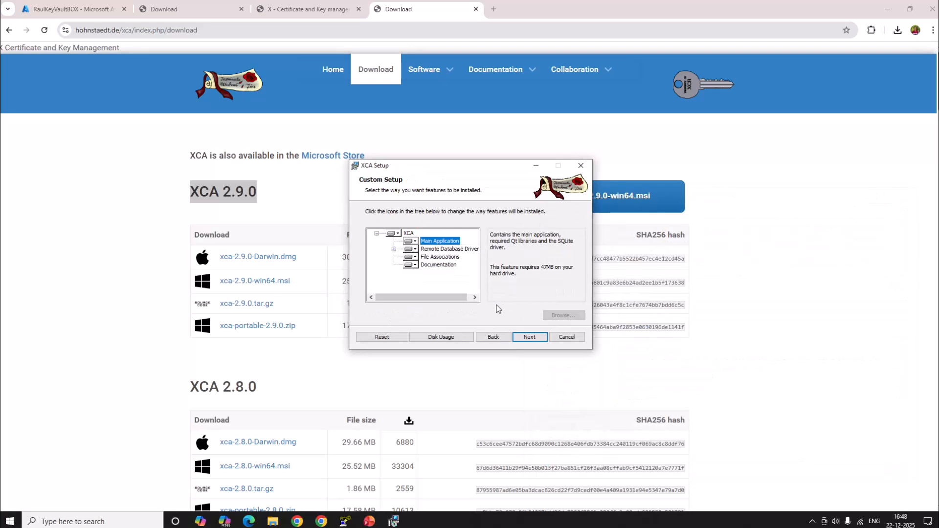
click(528, 337)
click(525, 336)
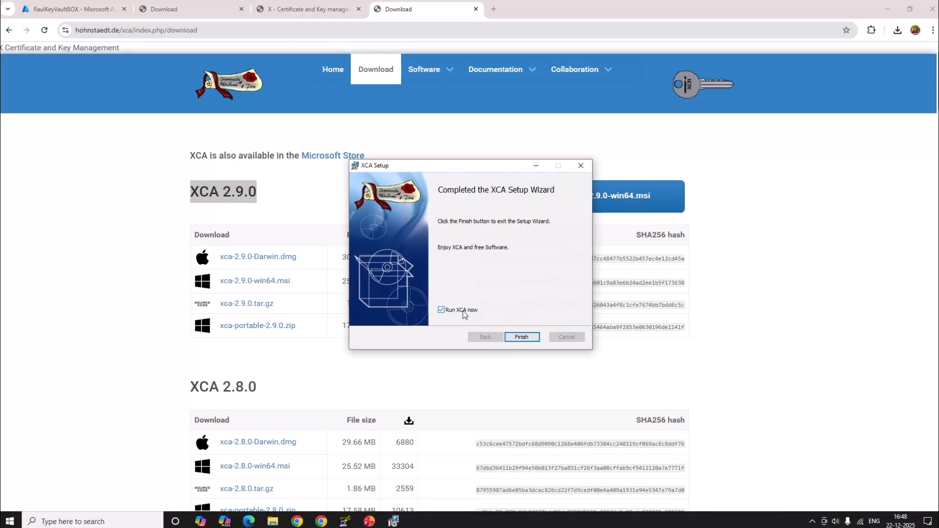
- Finish the setup wizard with Run XCA now enabled, then bring the XCA window forward and maximize it
click(516, 338)
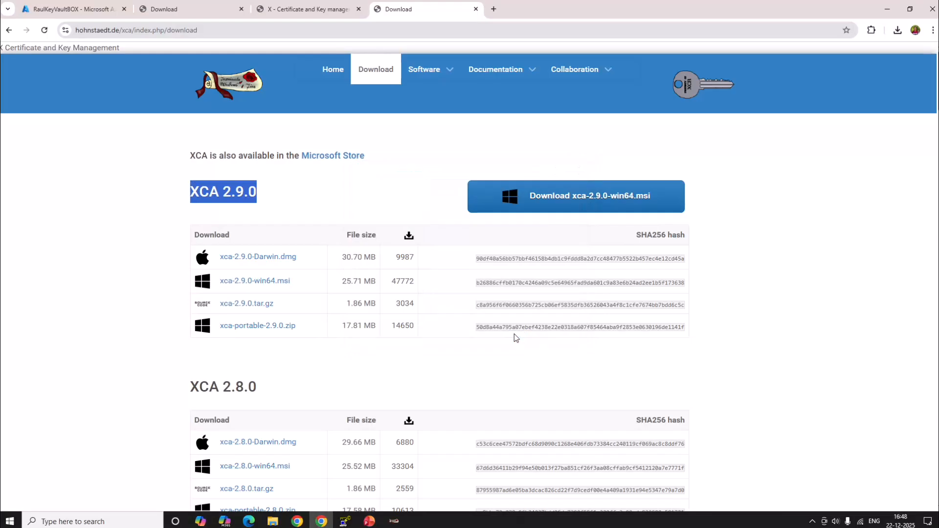
click(454, 347)
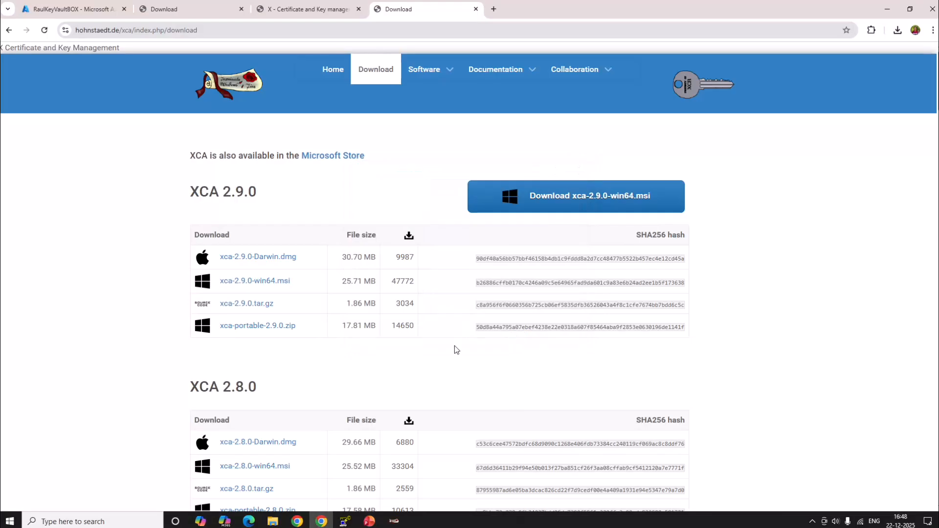
click(397, 521)
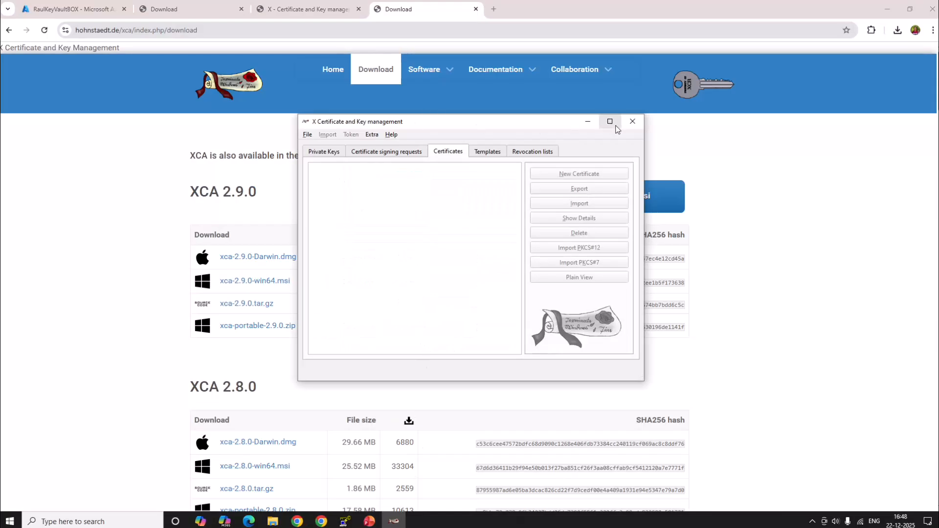
click(610, 121)
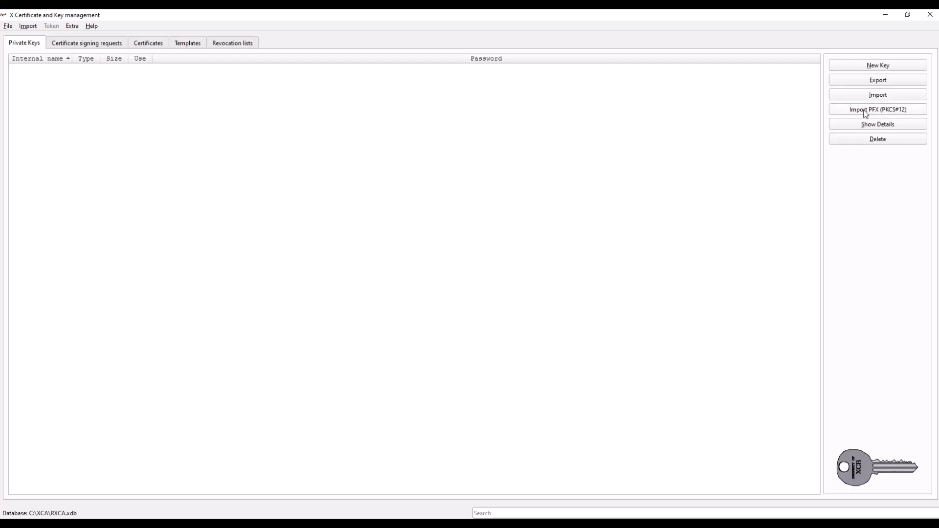
- Start a new x509 certificate and enter TECHRECOM-CA as the internal name in its subject details
click(153, 44)
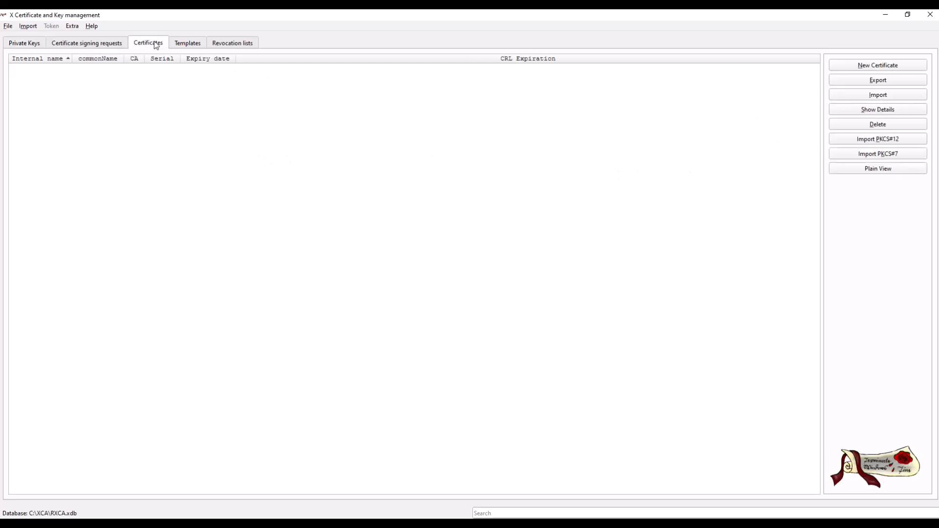
click(880, 69)
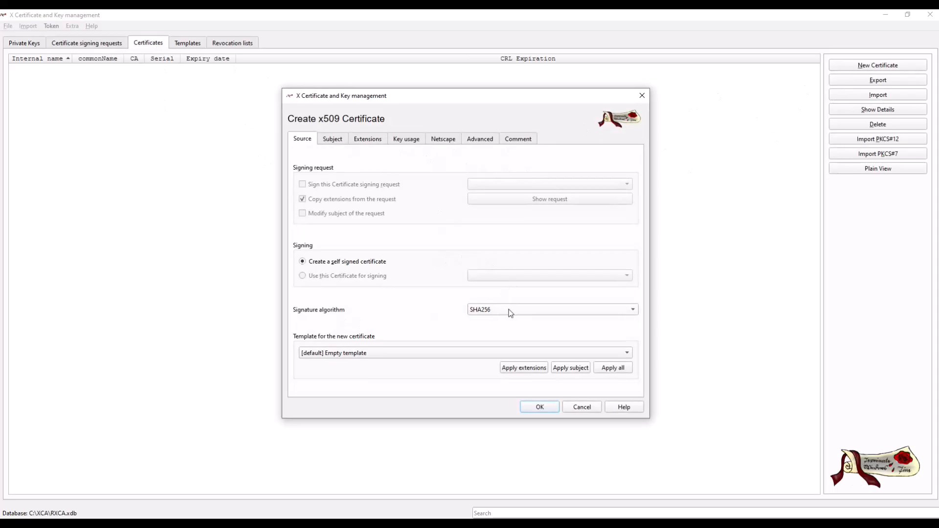
click(337, 142)
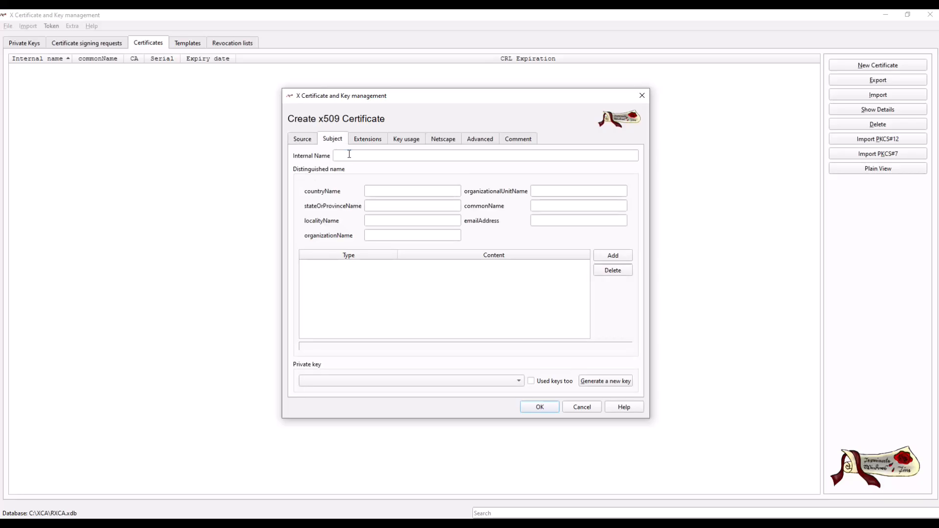
click(340, 155)
text(TE)
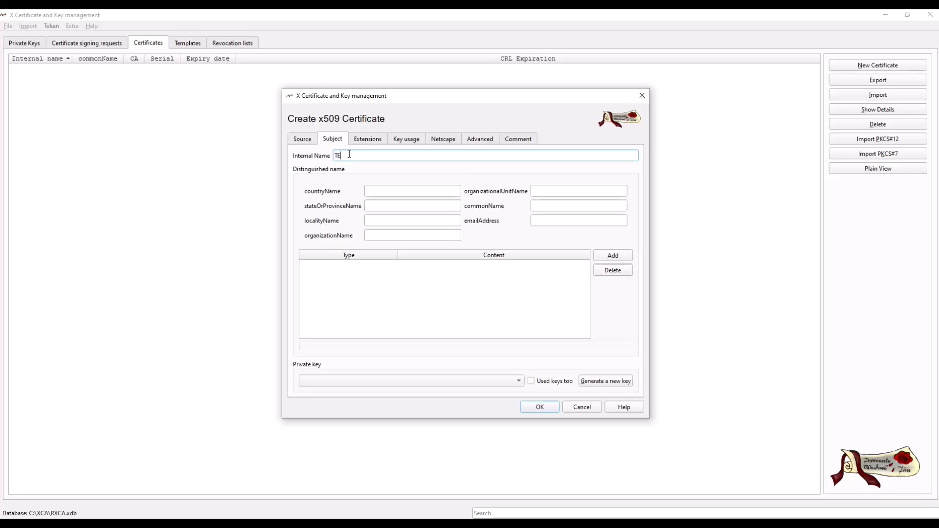
text(CHSECOM-CA)
- Fill in the distinguished name with country IN, state MH, locality PU and organization TECHRECOM
click(383, 189)
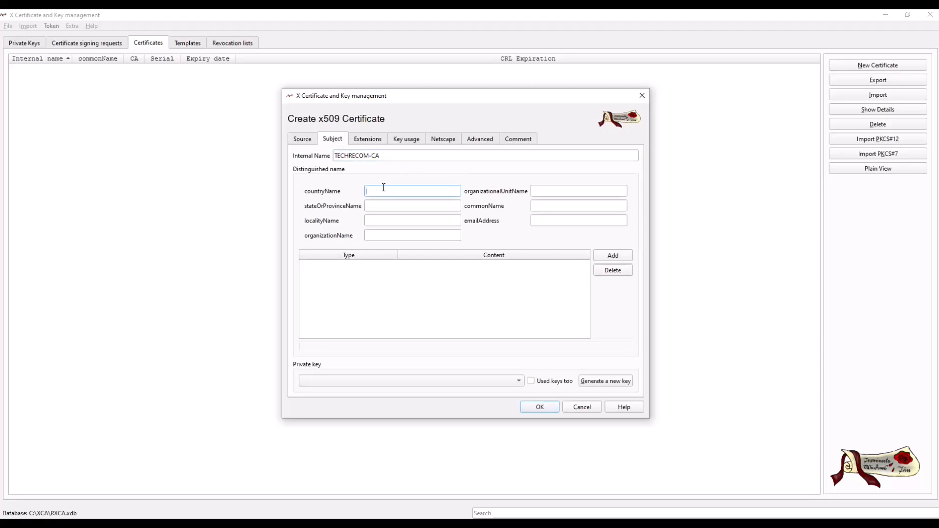
key(Tab)
text(MH)
key(Tab)
text(PUN)
key(Tab)
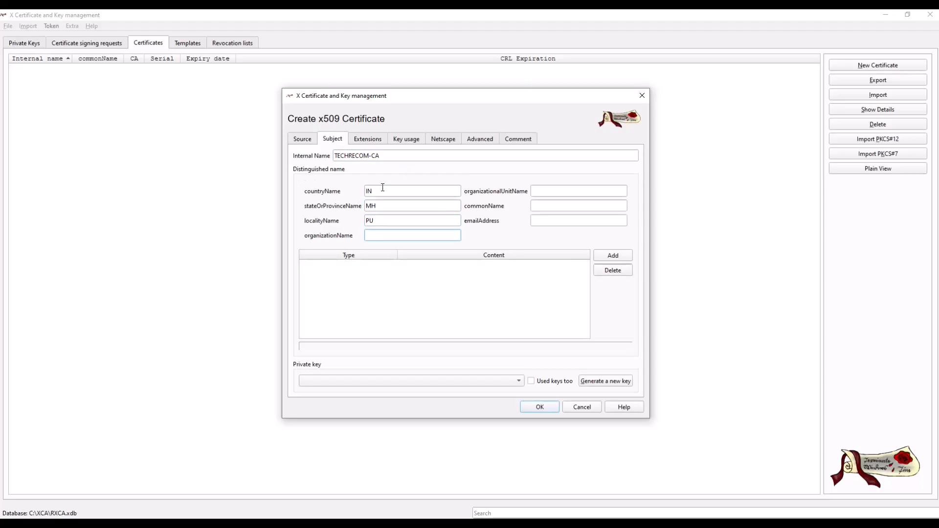
text(TECHRECOMMEDN)
key(BackSpace)
key(BackSpace)
key(BackSpace)
key(BackSpace)
key(BackSpace)
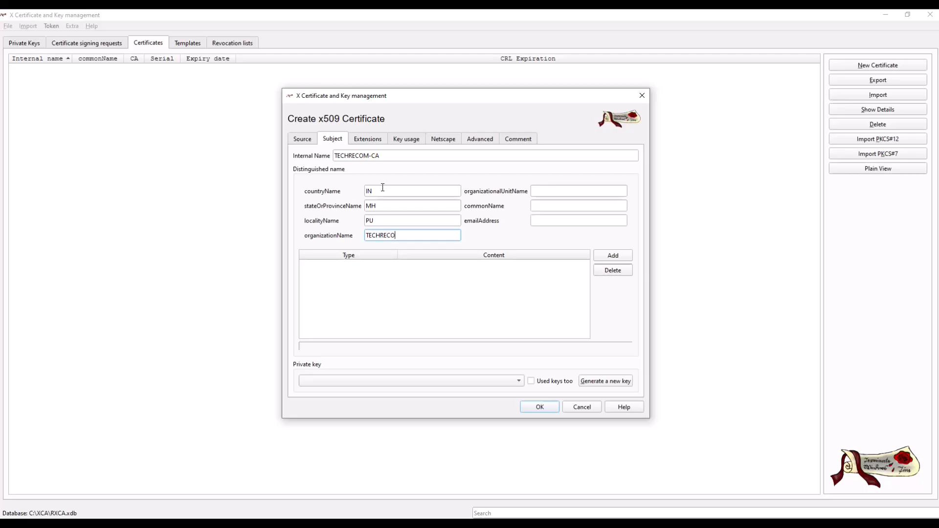
text(M)
- Set the organizational unit to IS and the common name to TECHRECOM-CA, and enter the contact's e-mail address
click(548, 192)
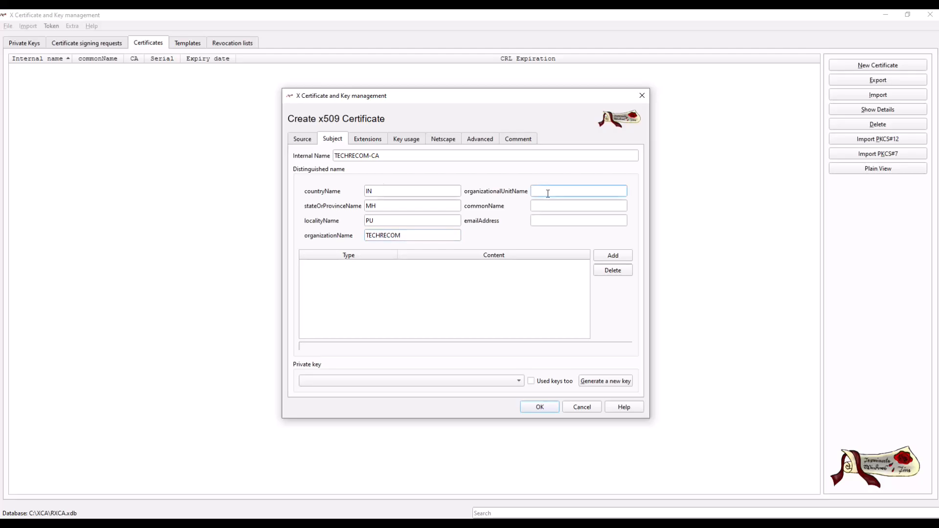
click(553, 203)
click(394, 152)
triple_click(394, 152)
key(ctrl+c)
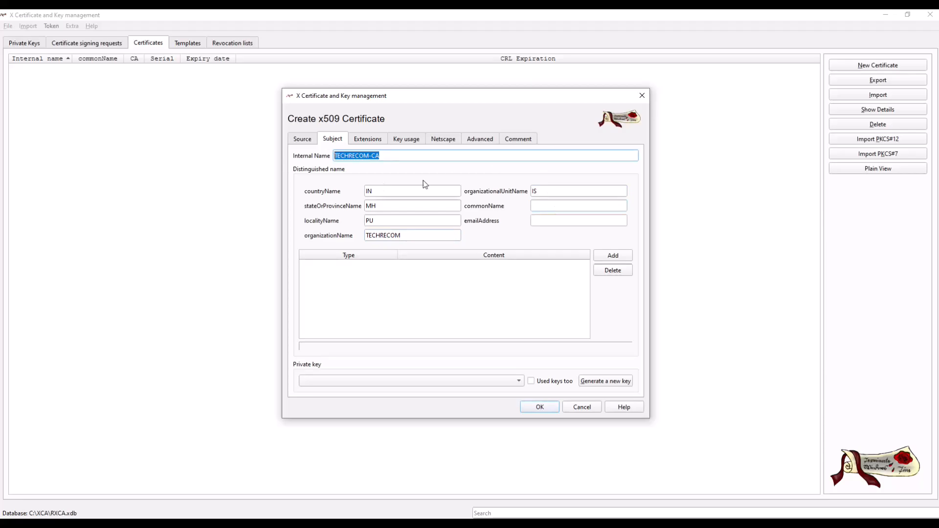
click(542, 204)
key(ctrl+v)
click(554, 222)
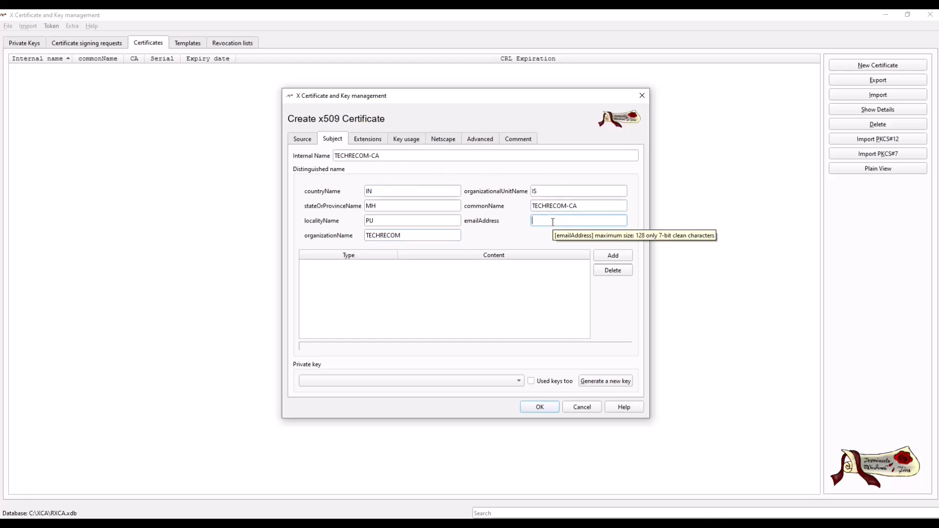
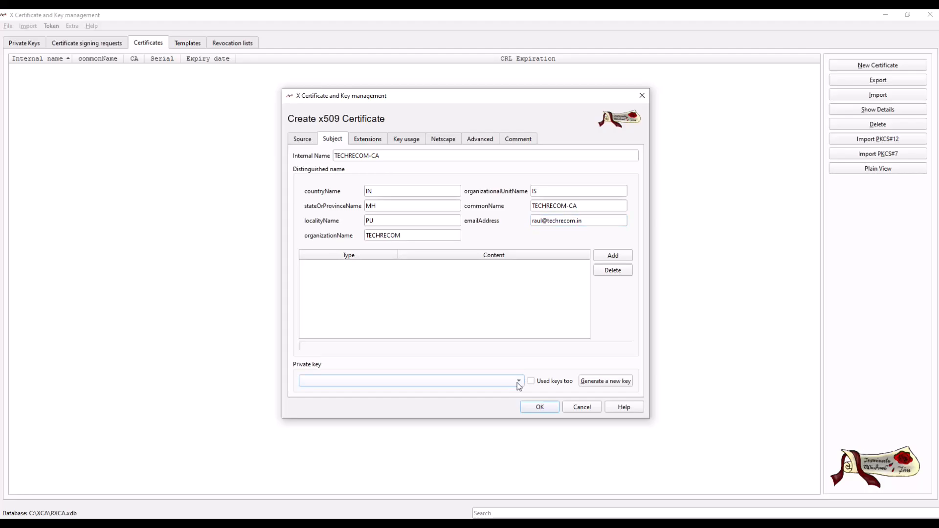
- Generate a 2048 bit RSA private key named TECHRECOM-CA for the certificate
click(615, 383)
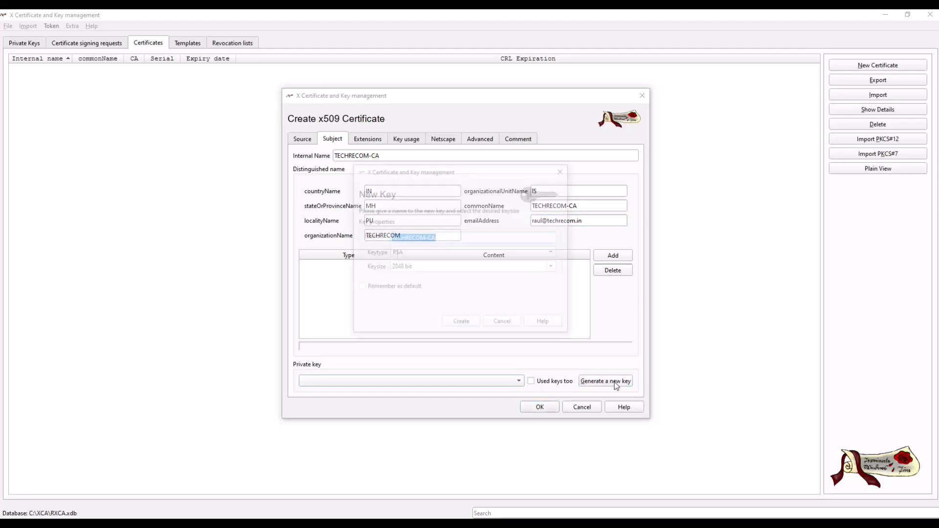
click(427, 239)
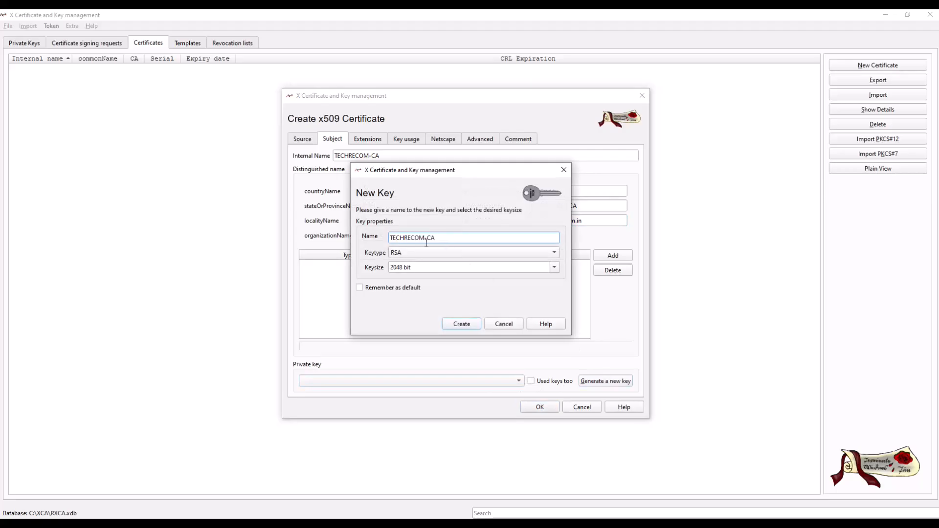
drag(444, 238, 368, 234)
click(465, 325)
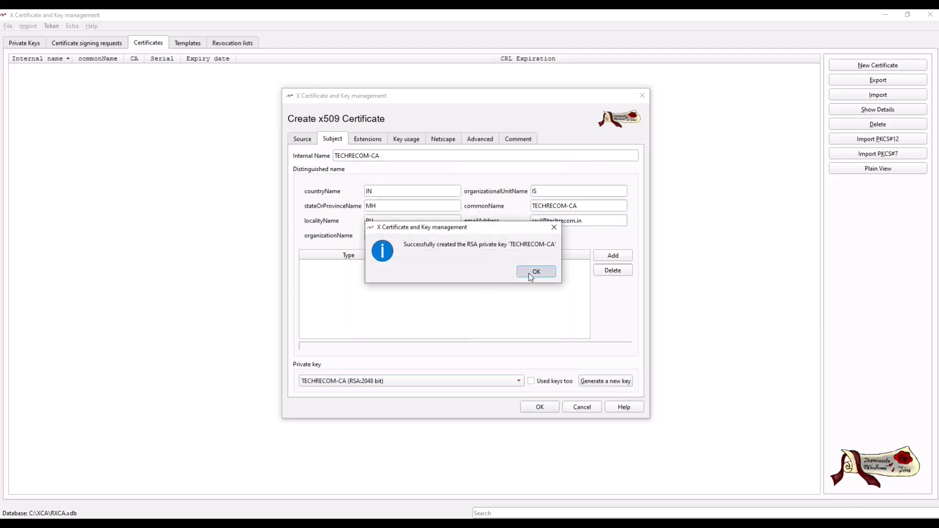
click(536, 272)
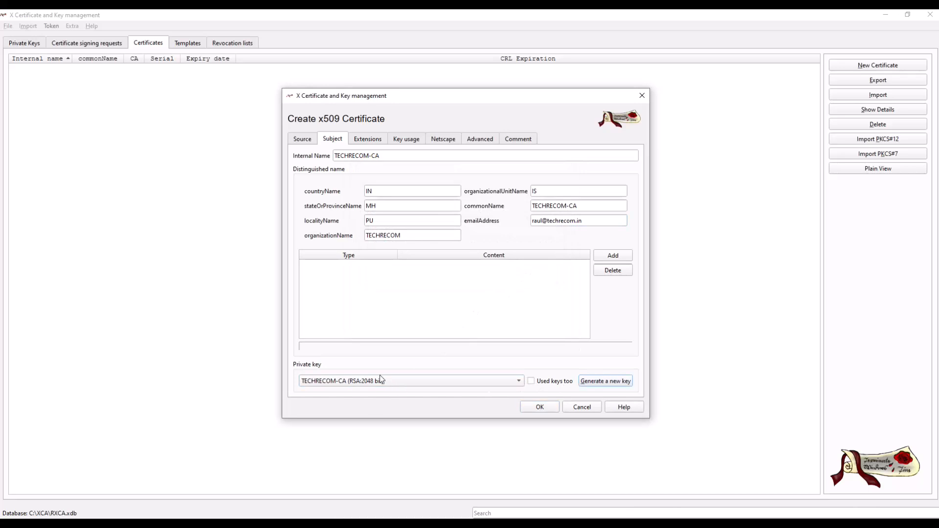
- Set the certificate's X509v3 basic constraints type to Certification Authority
click(368, 140)
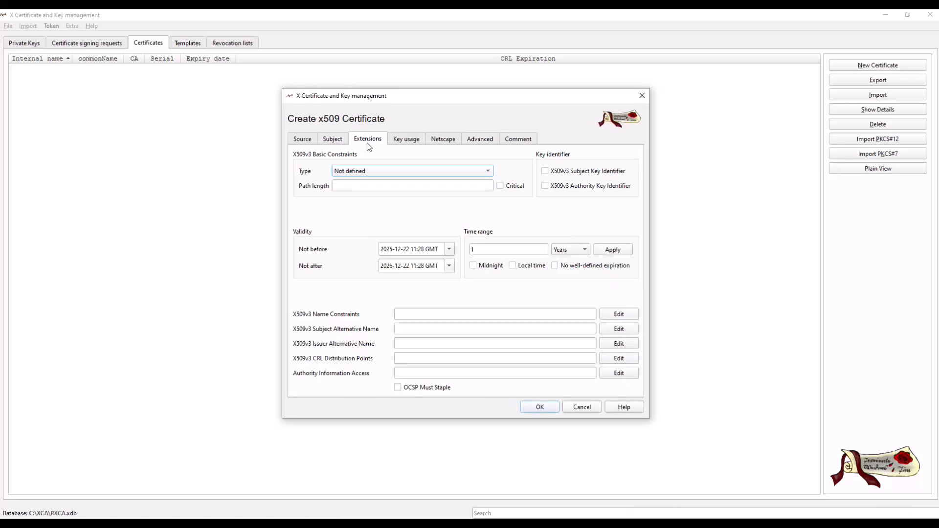
click(372, 168)
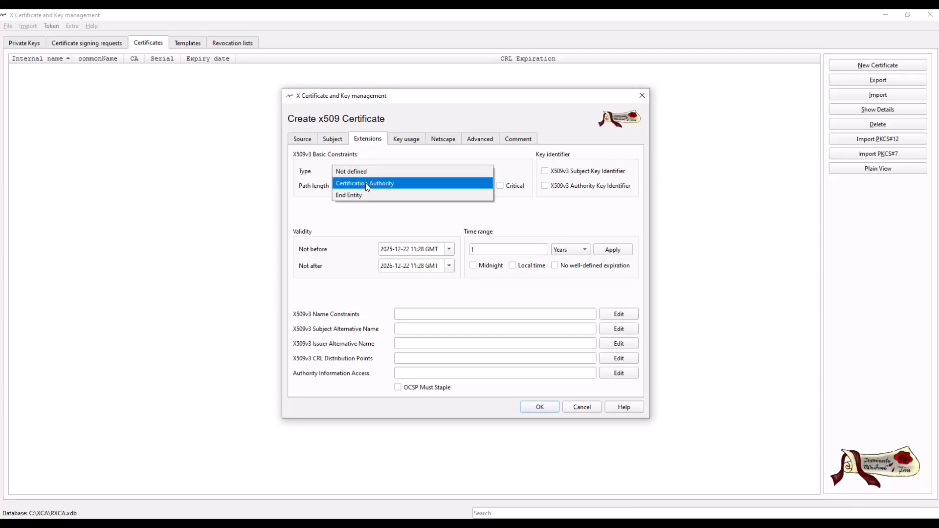
click(367, 183)
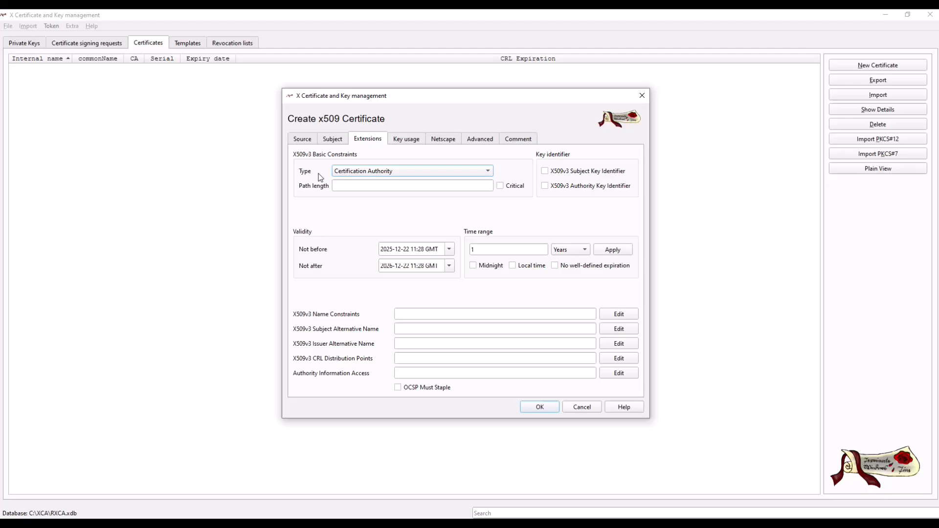
- Select Digital Signature key usage and the extended usages Microsoft Commercial Code Signing, Netscape Server Gated Crypto, IPSec User and EAP over PPP
click(408, 142)
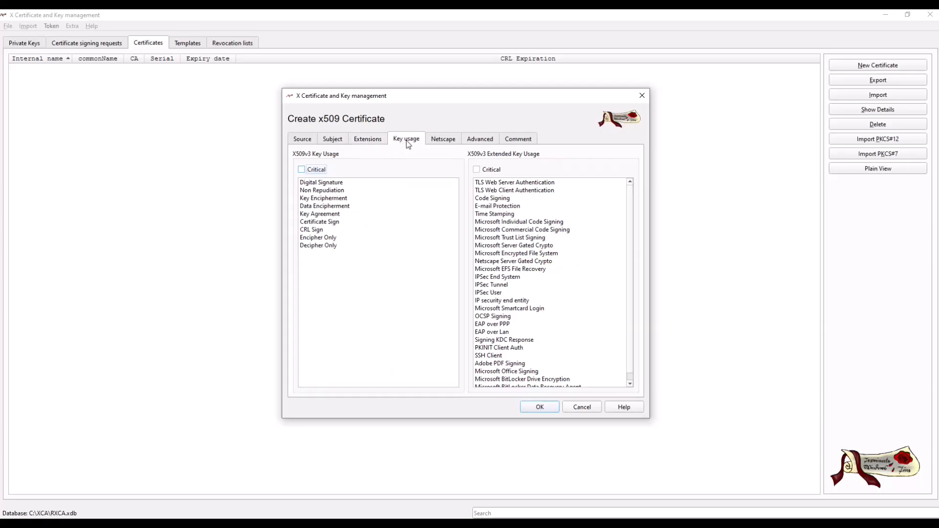
click(344, 184)
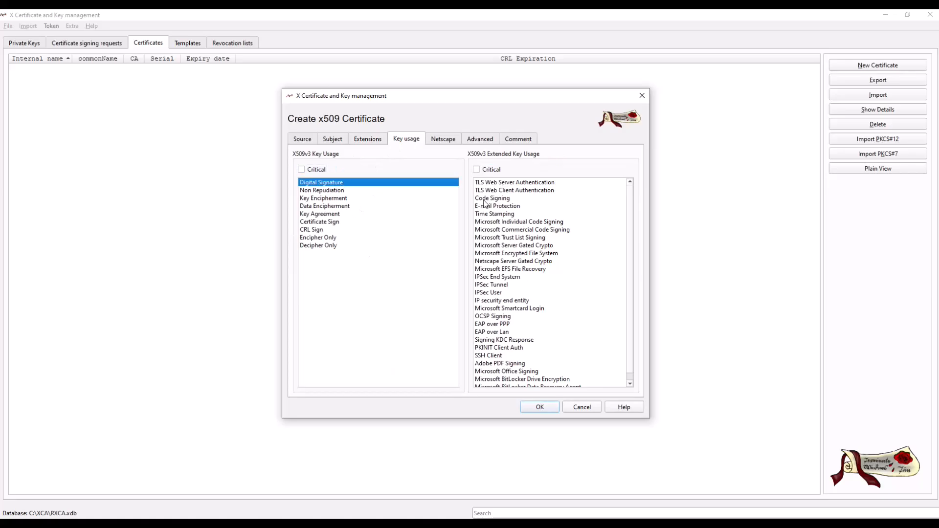
click(524, 229)
click(515, 261)
click(515, 293)
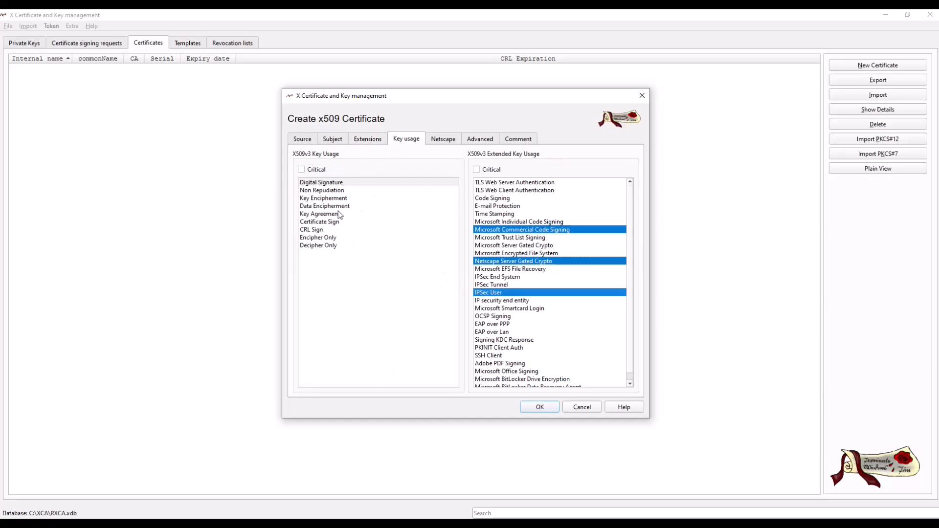
click(527, 324)
- Select all X509v3 key usages from Digital Signature to Decipher Only and create the CA certificate
click(327, 230)
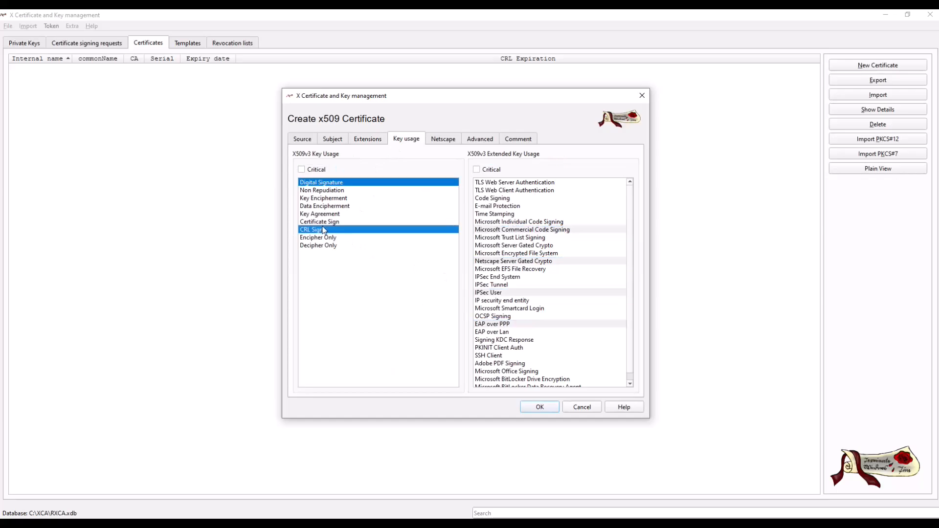
click(330, 223)
key(ctrl+a)
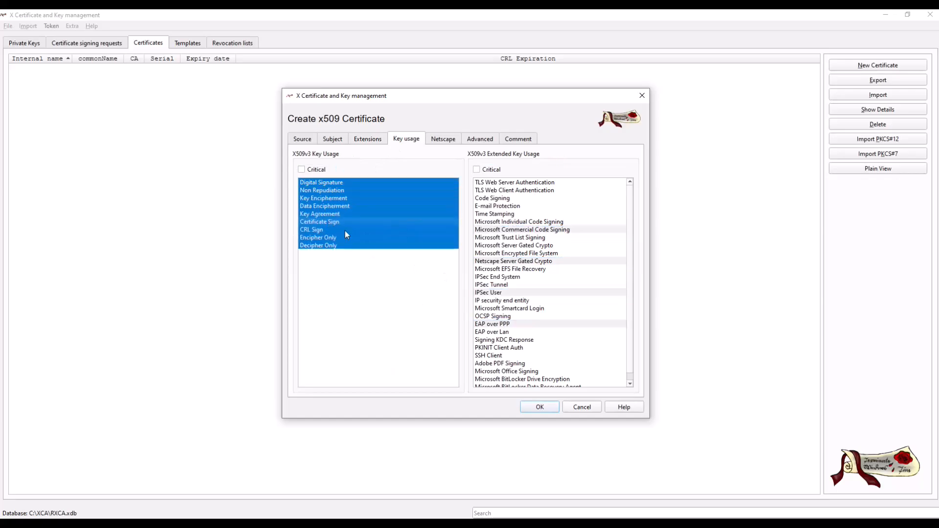
click(540, 406)
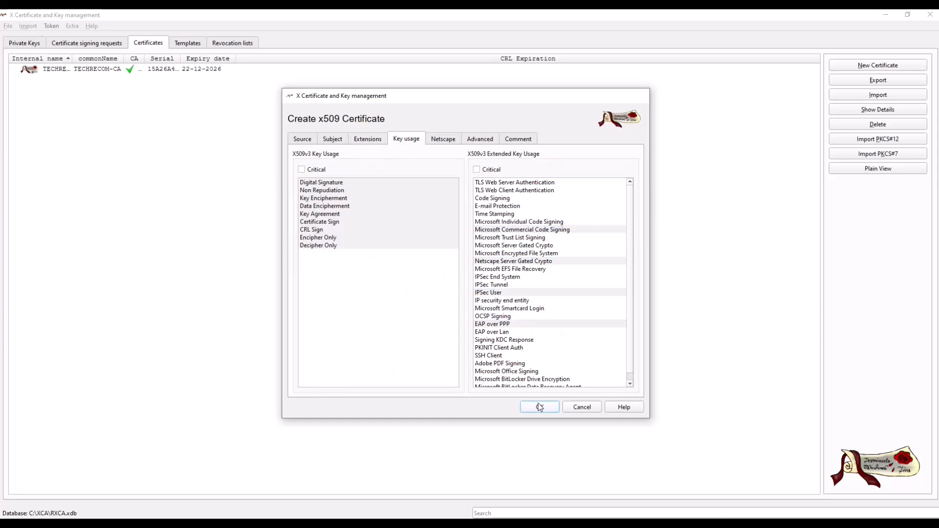
click(518, 273)
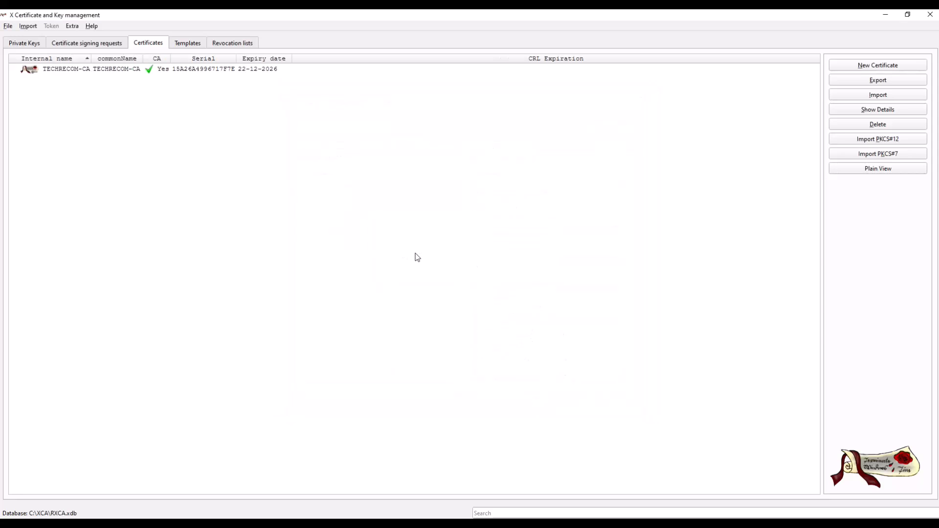
- Check the new TECHRECOM-CA certificate's available actions and its entry among the private keys
click(111, 72)
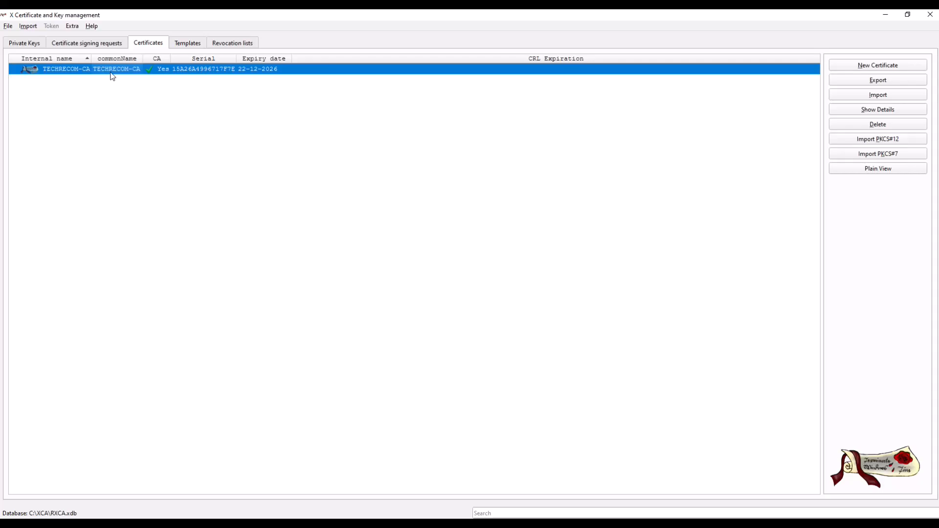
right_click(112, 75)
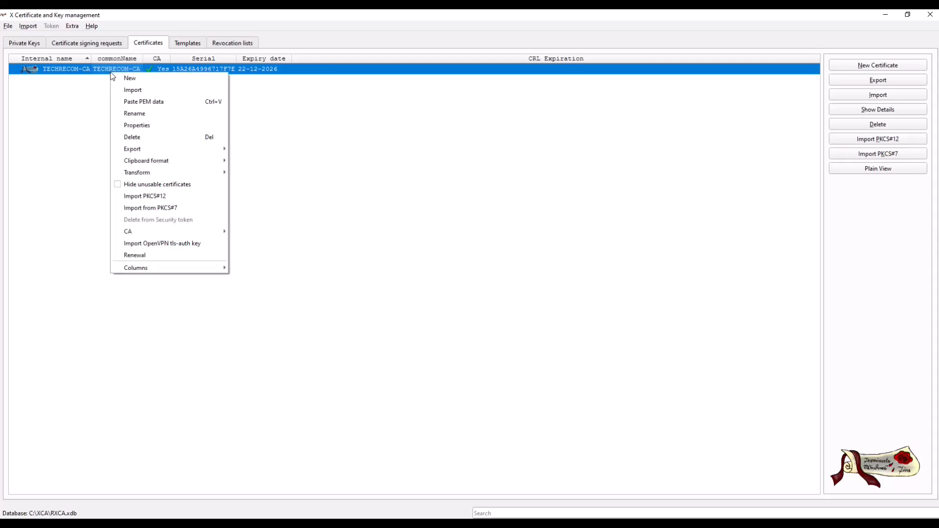
click(26, 46)
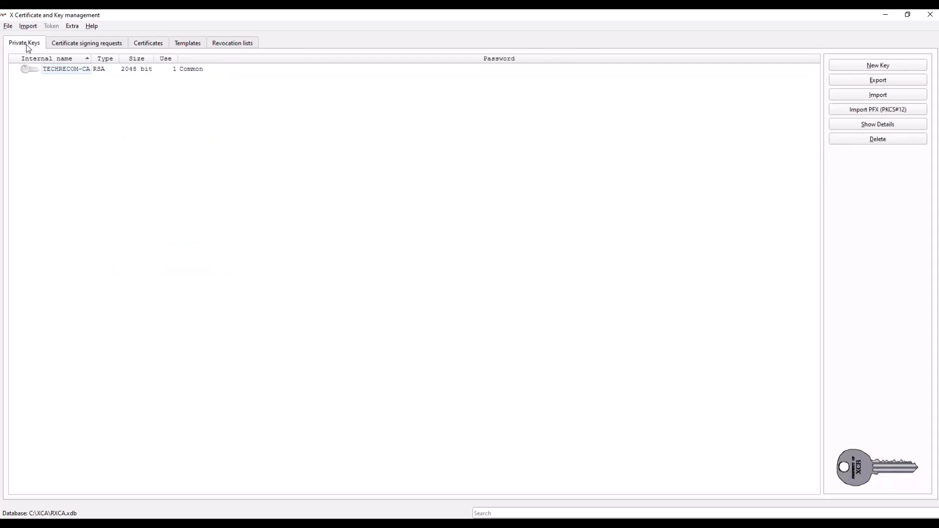
click(143, 45)
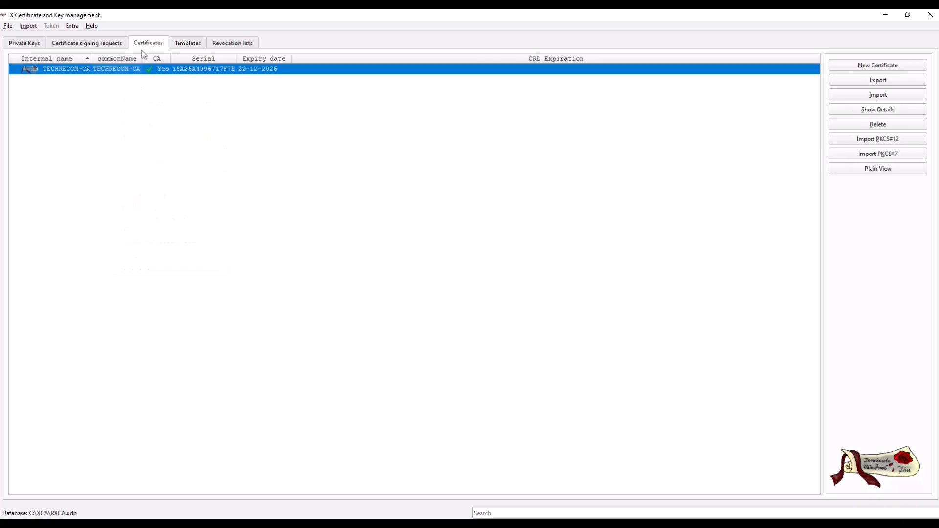
- Start a new certificate signing request and enter test as the internal name in its subject details
click(98, 45)
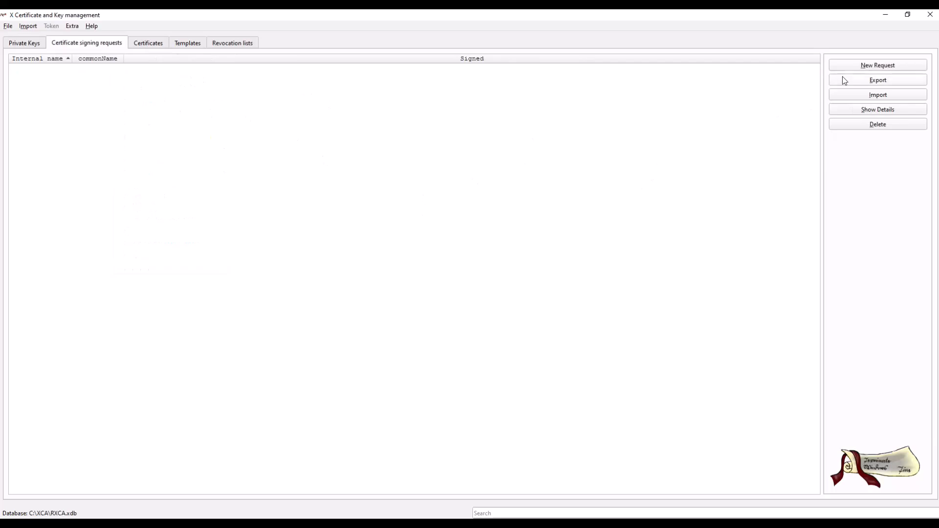
click(860, 70)
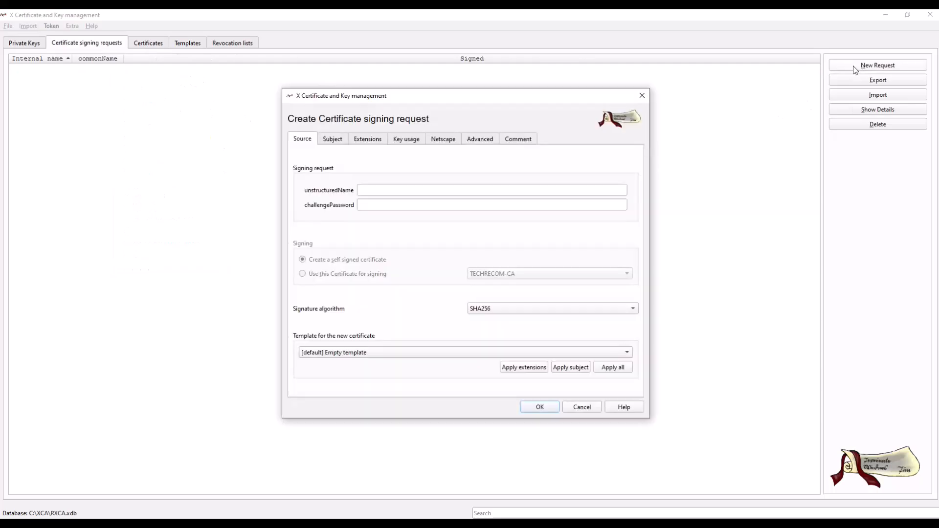
click(390, 187)
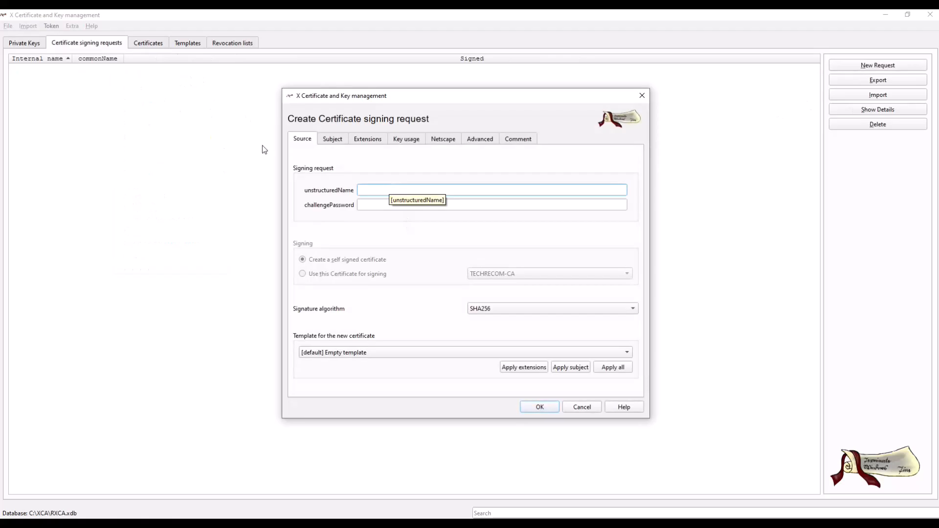
click(339, 139)
click(359, 156)
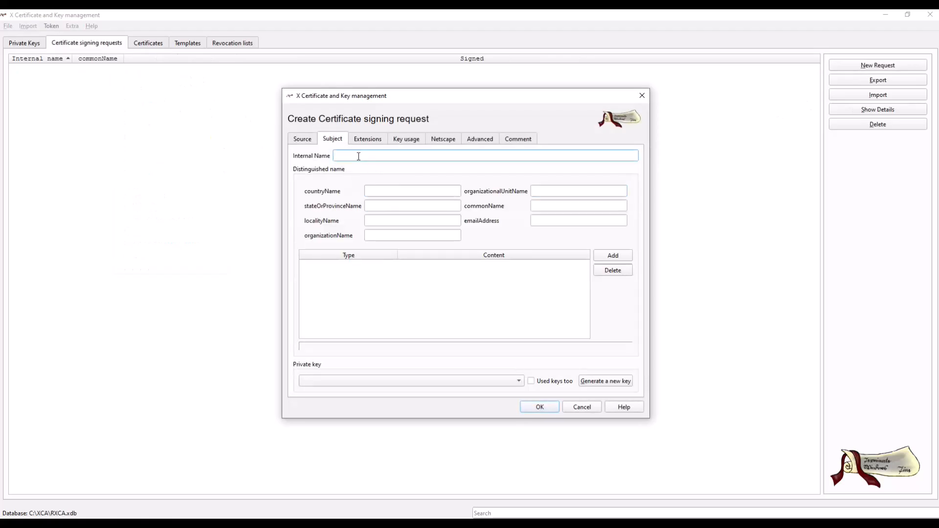
text(test)
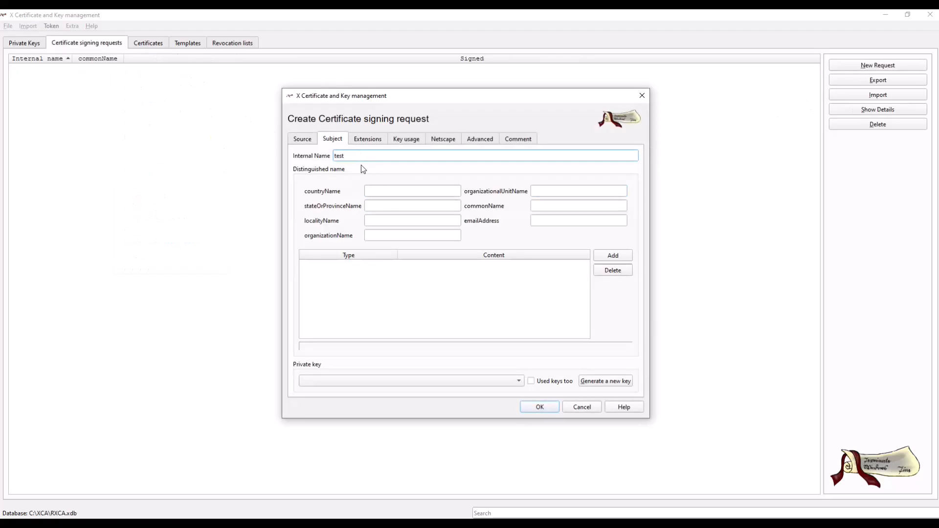
- Fill in the request's distinguished name with country IN, state MH, locality PU, organization PRB and organizational unit IS
click(384, 192)
key(Tab)
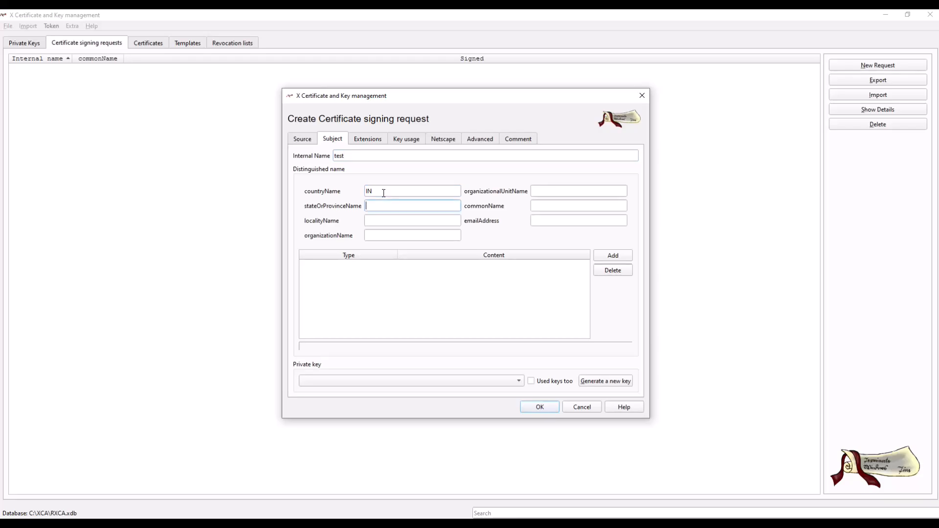
text(MGHH)
key(Tab)
text(PU)
key(Tab)
text(PRB)
key(Tab)
text(IS)
key(Tab)
- Set the request's common name to test and fill in the e-mail address
double_click(352, 156)
key(ctrl+c)
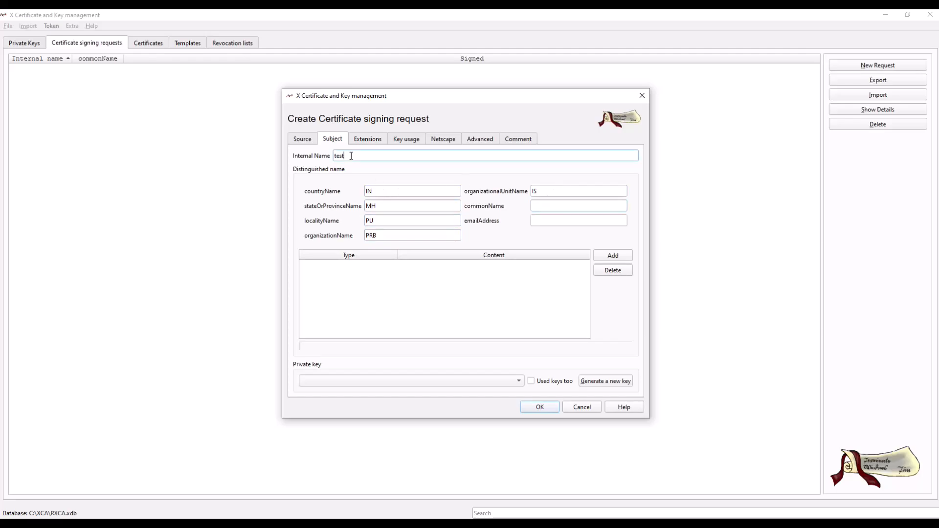
click(550, 206)
key(ctrl+v)
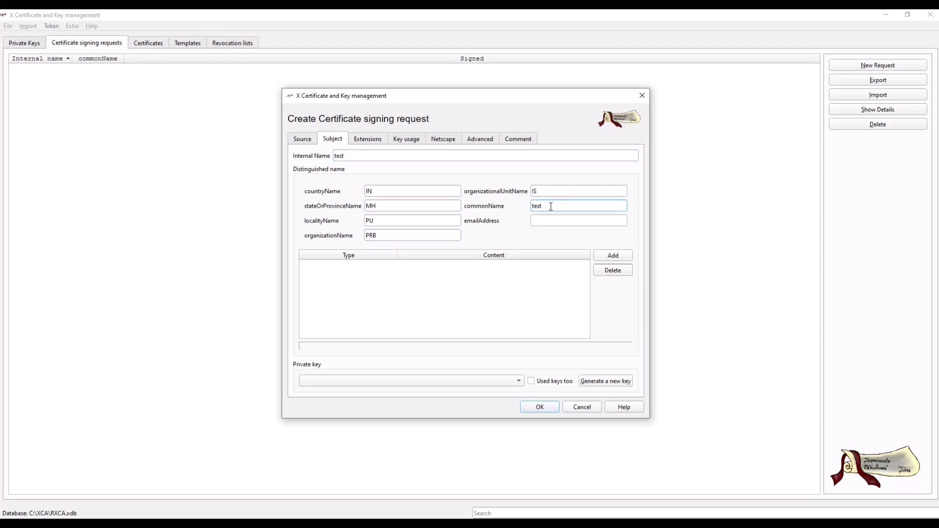
click(355, 155)
text(abc@test.in)
- Generate a 2048 bit RSA private key named test for the signing request
click(601, 381)
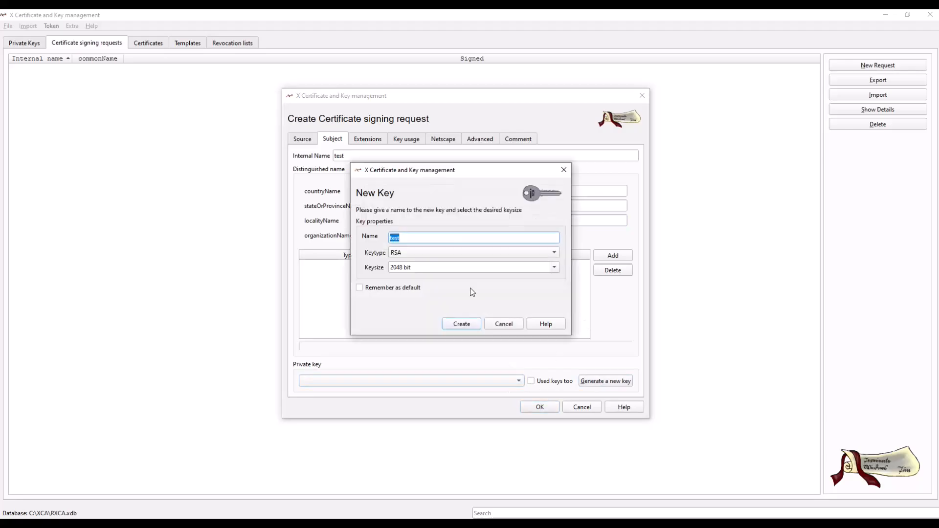
click(419, 240)
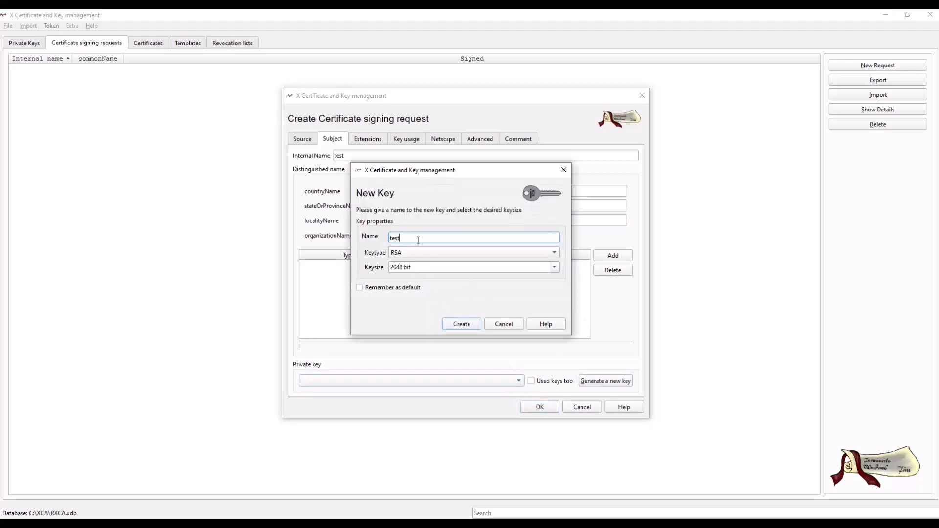
click(456, 322)
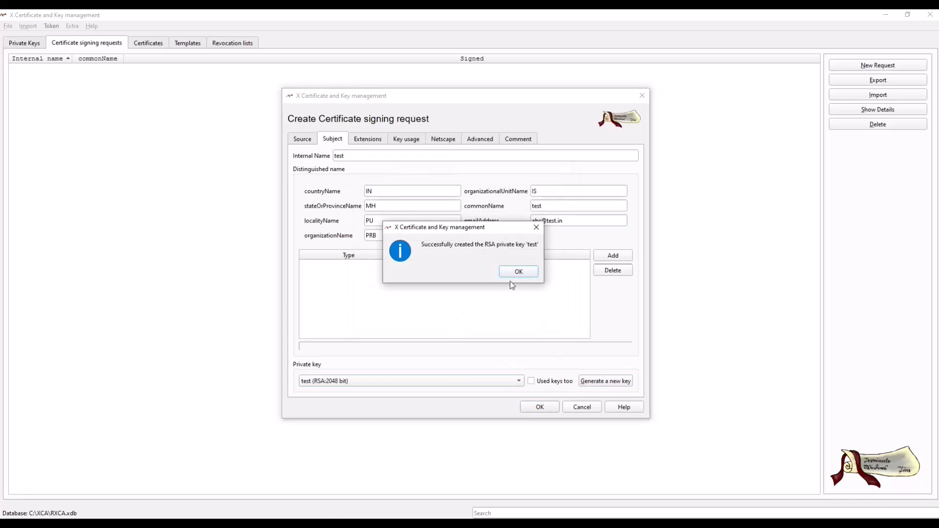
click(518, 272)
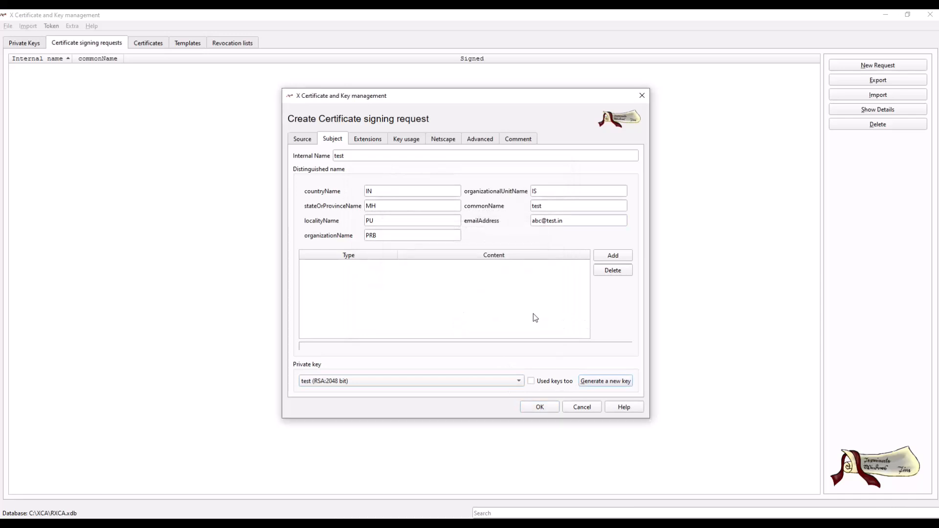
- Set the signing request's X509v3 basic constraints type to End Entity
click(377, 140)
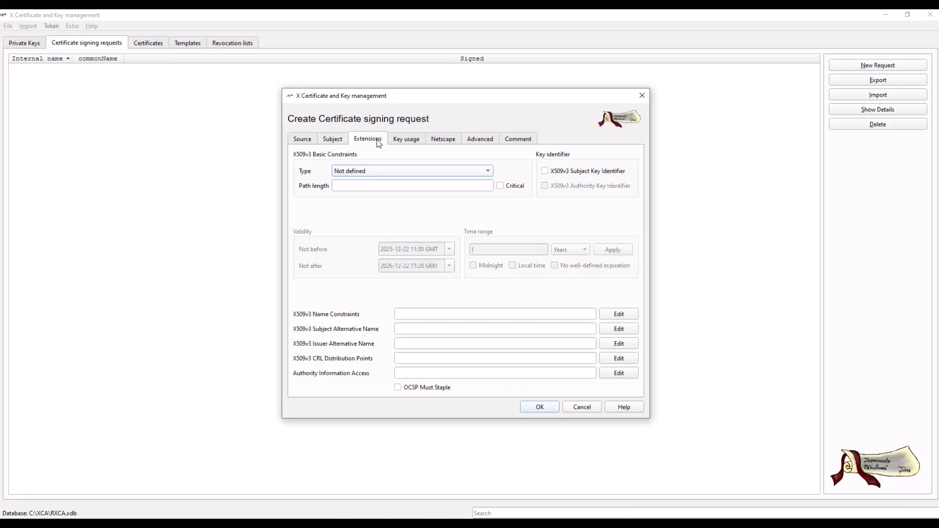
click(400, 172)
click(356, 196)
- Select extended key usages Code Signing, Microsoft Individual Code Signing, Netscape Server Gated Crypto, IPSec End System, EAP over Lan and Microsoft Smartcard Login
click(406, 140)
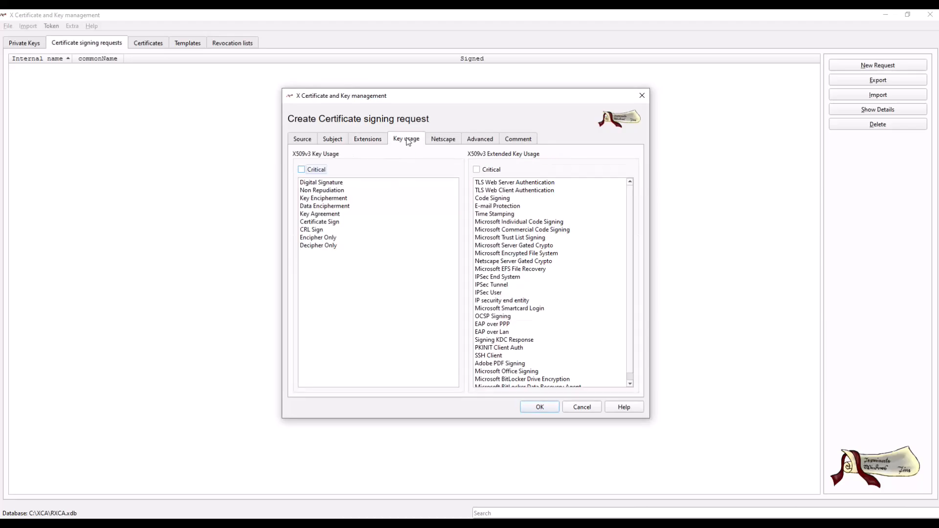
click(527, 199)
click(522, 223)
click(518, 261)
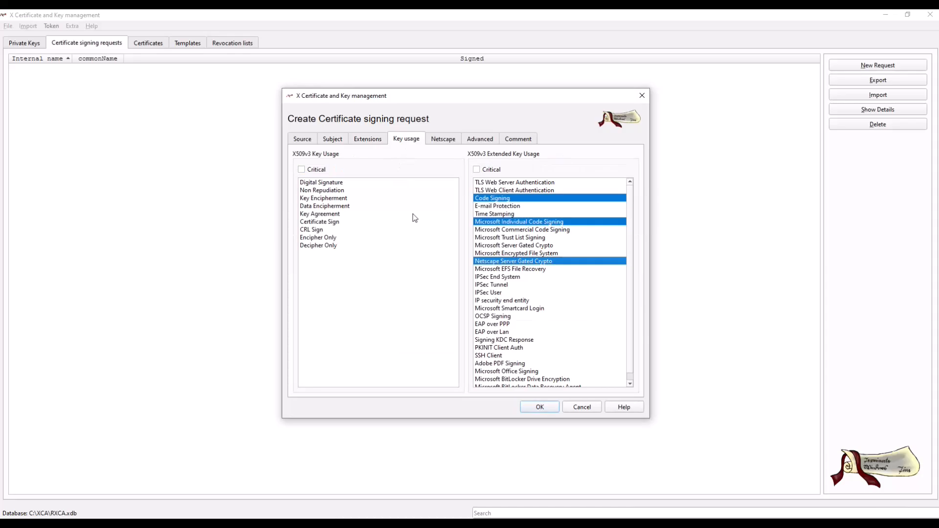
click(520, 277)
click(511, 332)
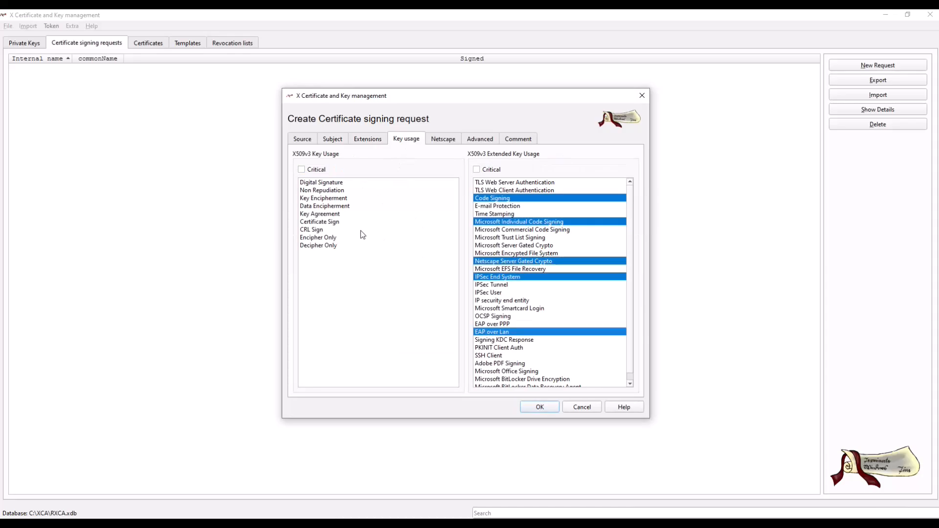
click(562, 309)
- Mark the extended key usage critical, add TLS Web Server Authentication and Microsoft BitLocker Drive Encryption, and create the signing request
click(477, 170)
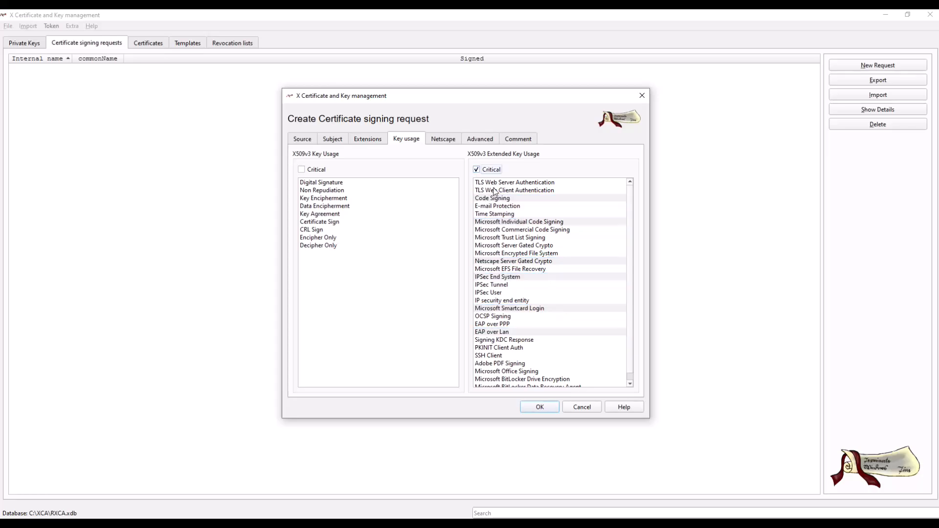
click(525, 183)
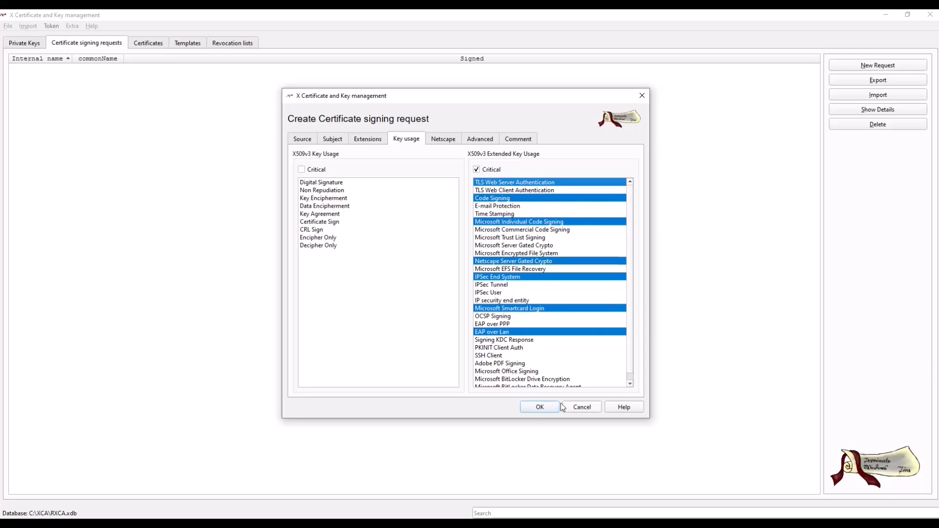
click(541, 379)
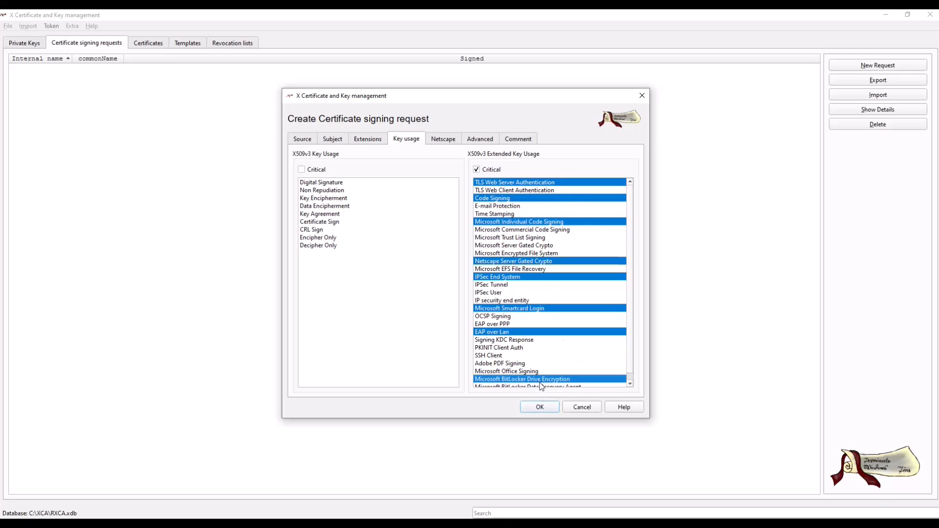
click(538, 408)
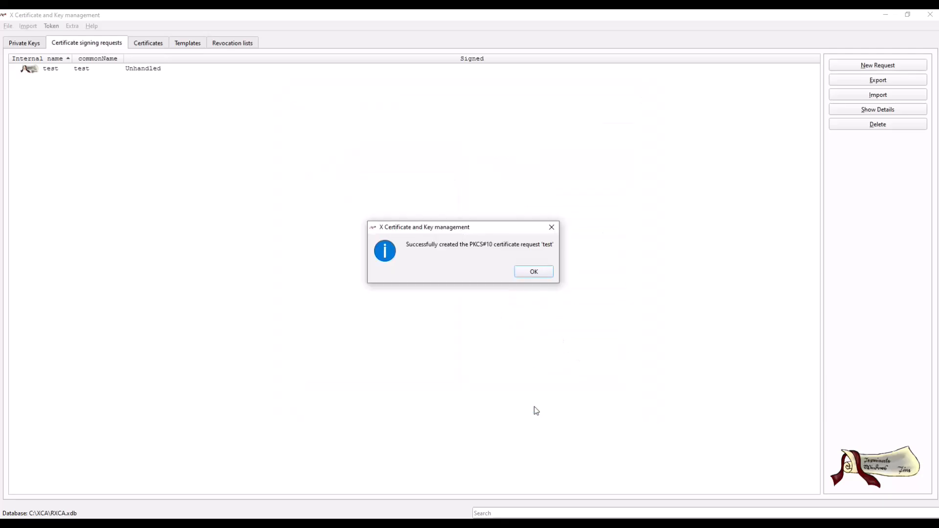
click(533, 273)
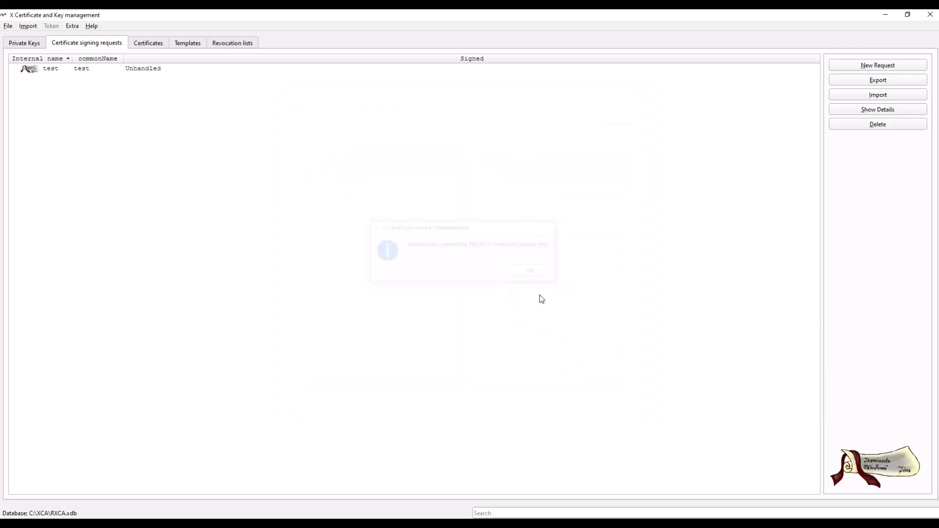
- Start signing the test request, using TECHRECOM-CA as the signing certificate
click(53, 73)
right_click(53, 73)
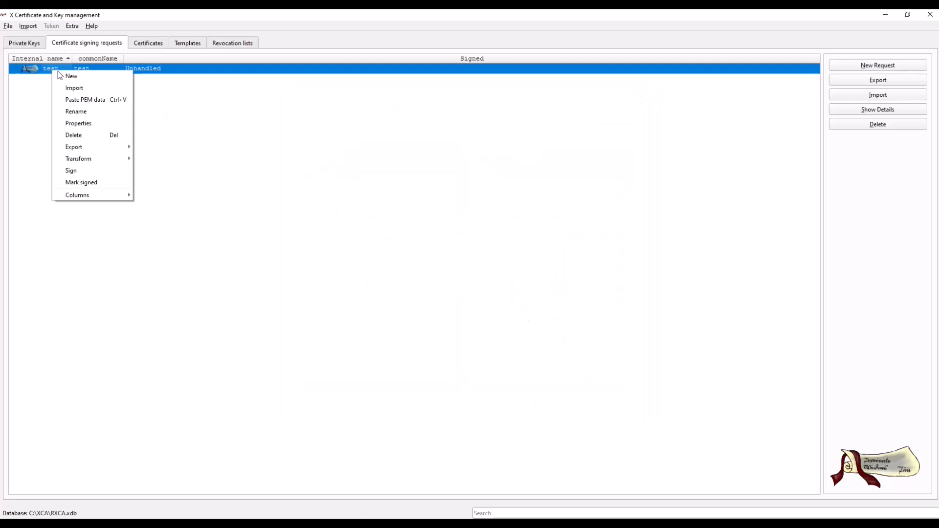
click(91, 171)
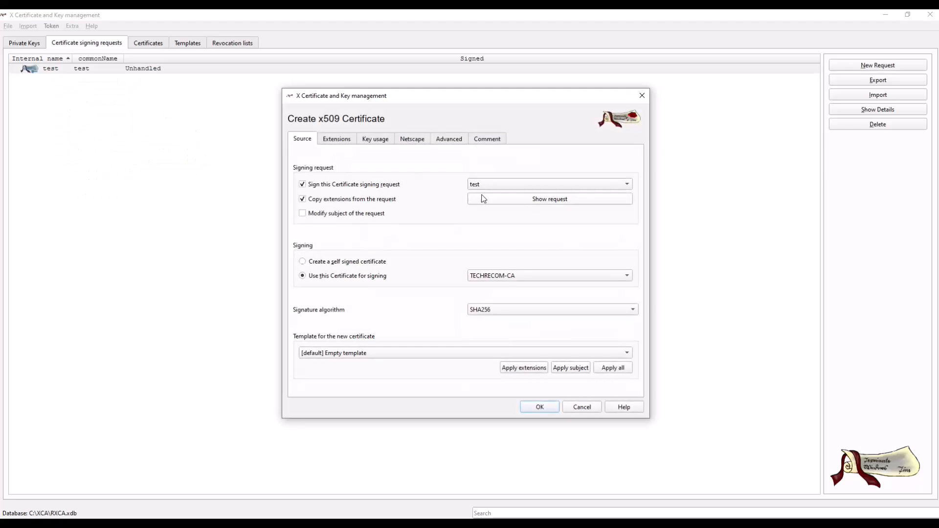
click(516, 281)
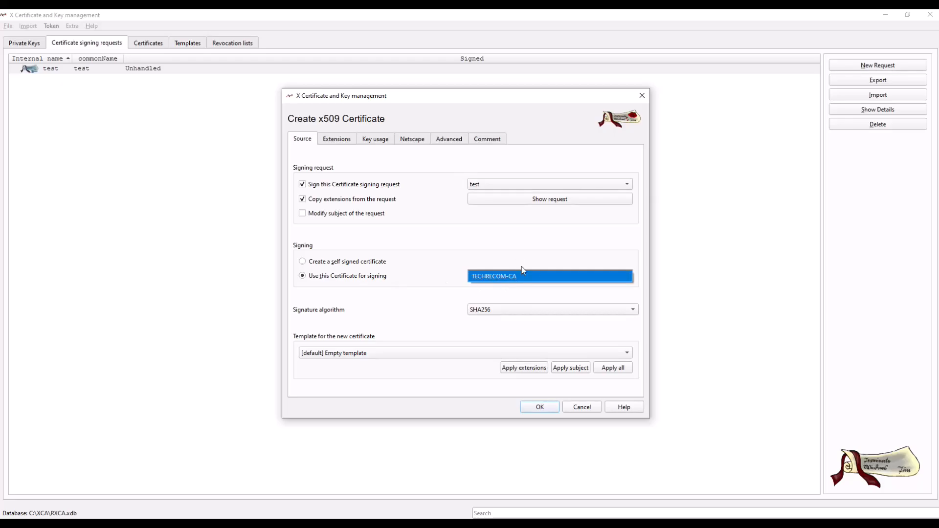
click(555, 276)
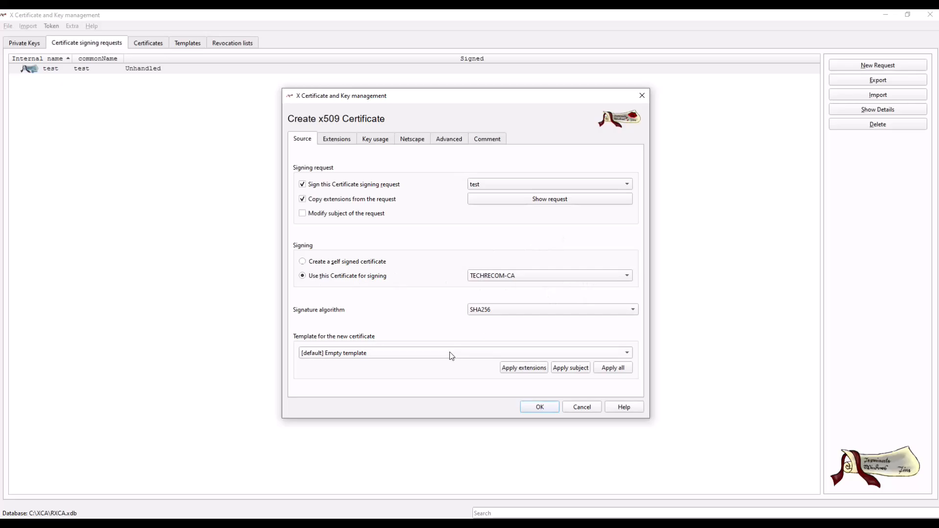
- Apply all settings of the default empty template to the new certificate, checking its extensions, key usage and Netscape settings
click(524, 369)
click(345, 141)
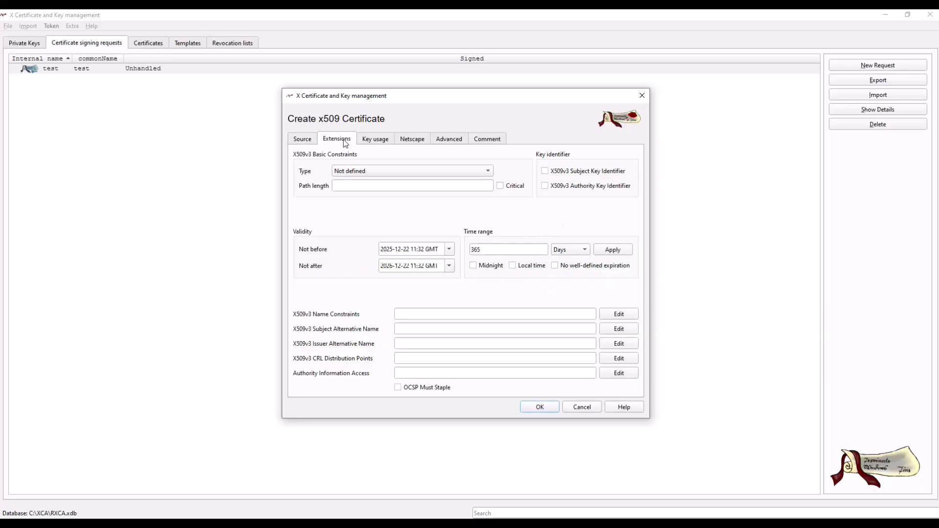
click(378, 143)
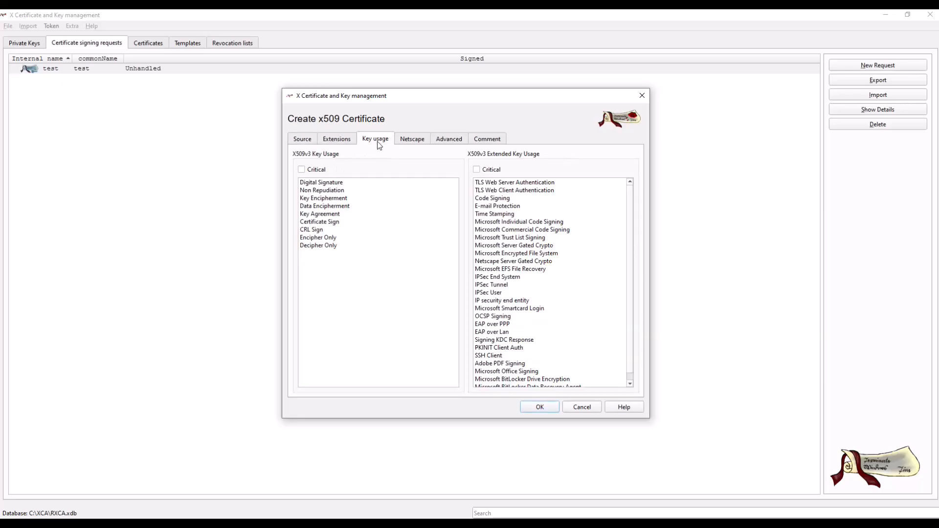
click(416, 139)
click(314, 142)
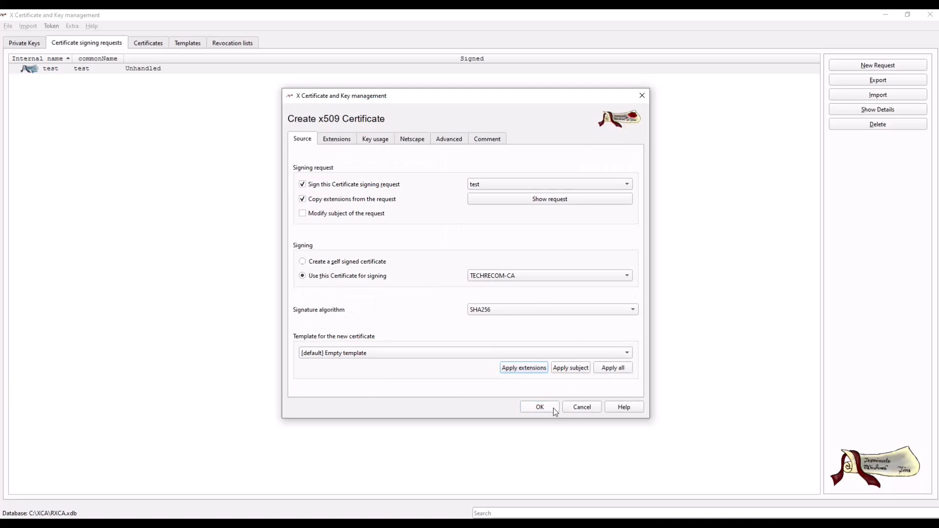
click(606, 370)
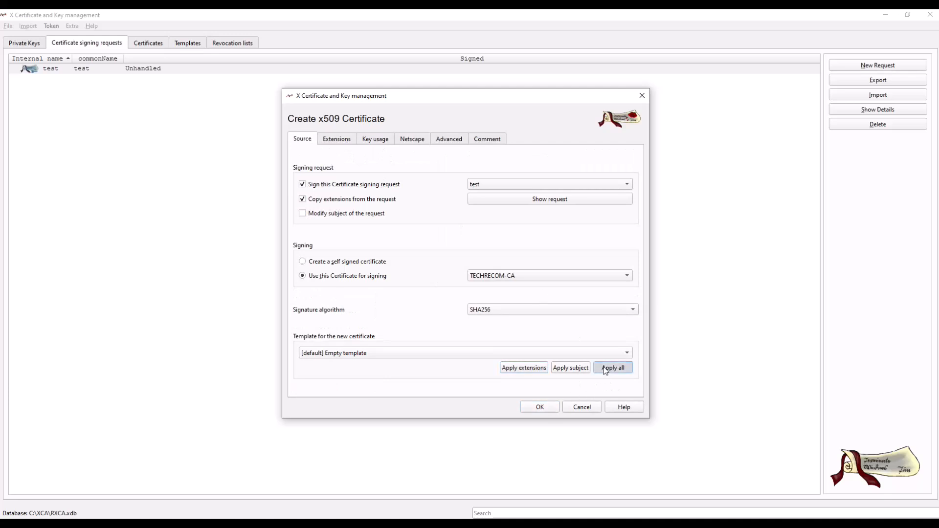
- Issue the signed certificate, adjusting its validity date to fit the signer's
click(546, 408)
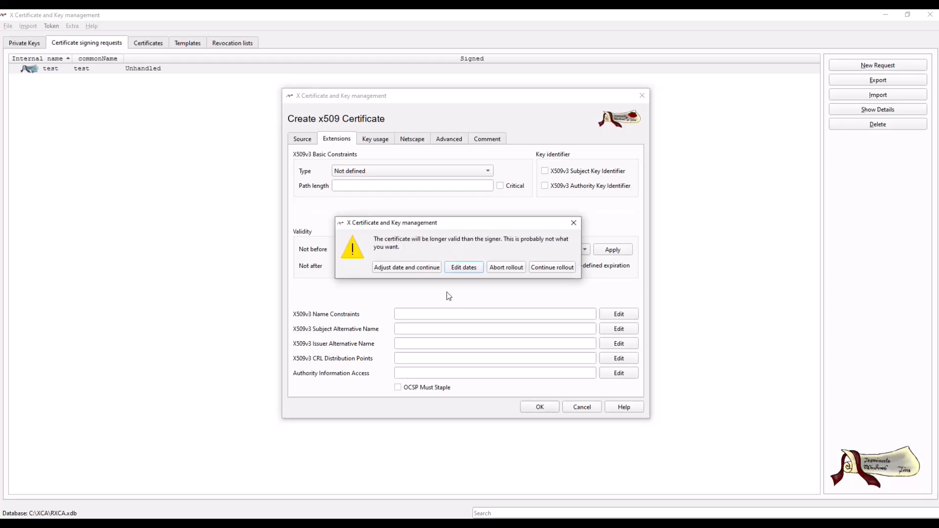
drag(421, 249, 508, 251)
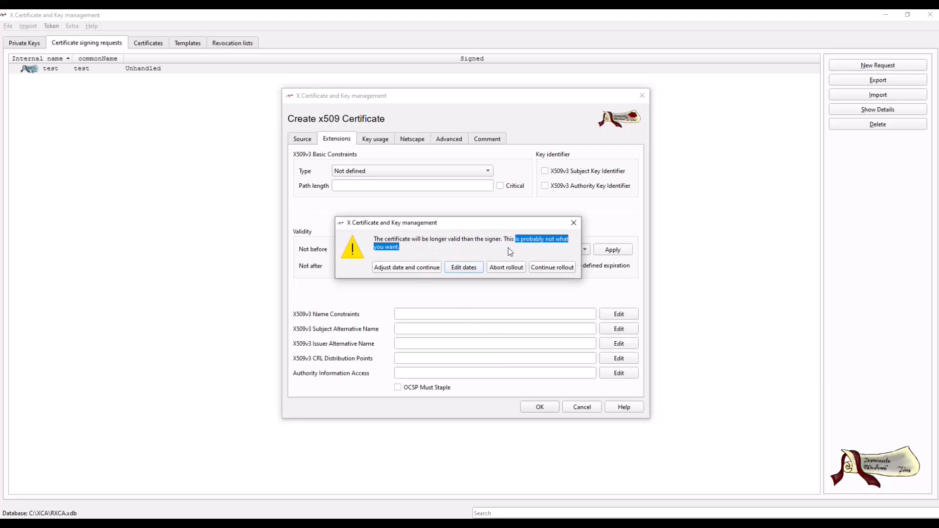
click(416, 269)
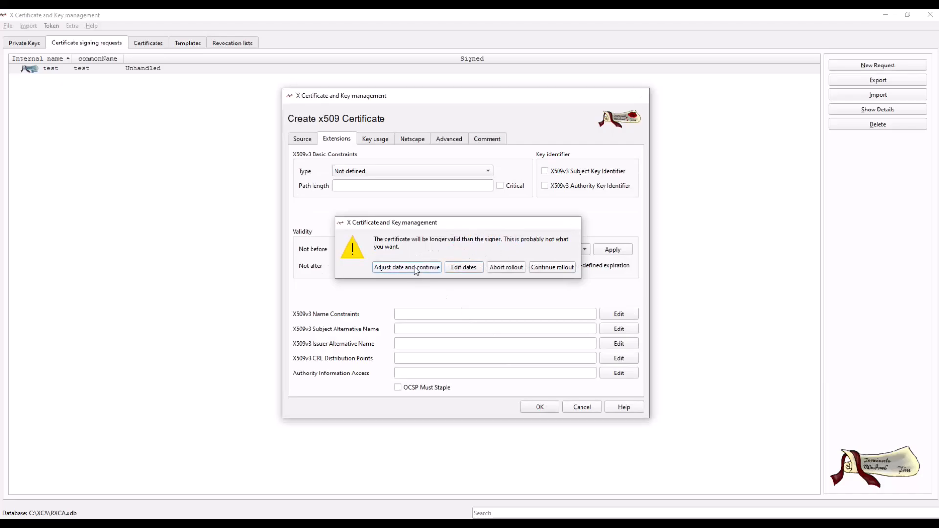
click(502, 272)
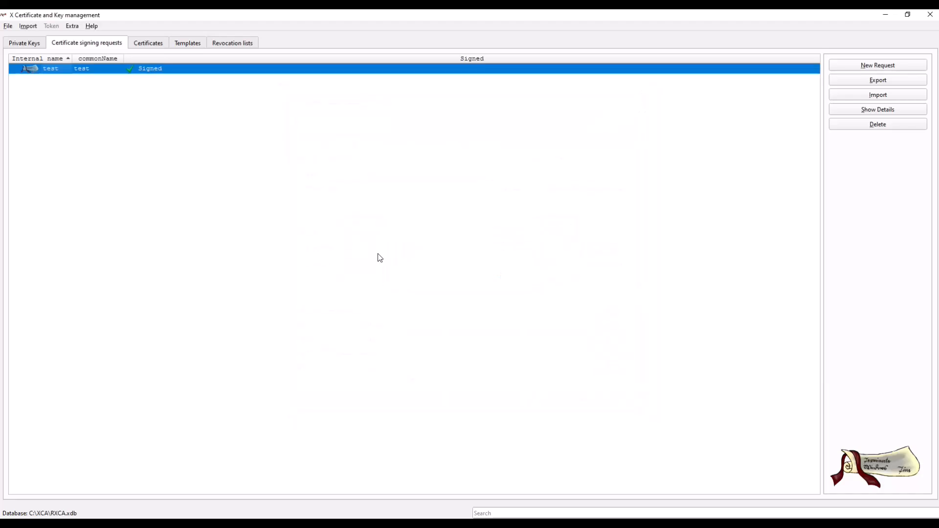
- Review the signed test request's subject, extensions and signing comment, and close its details
double_click(146, 70)
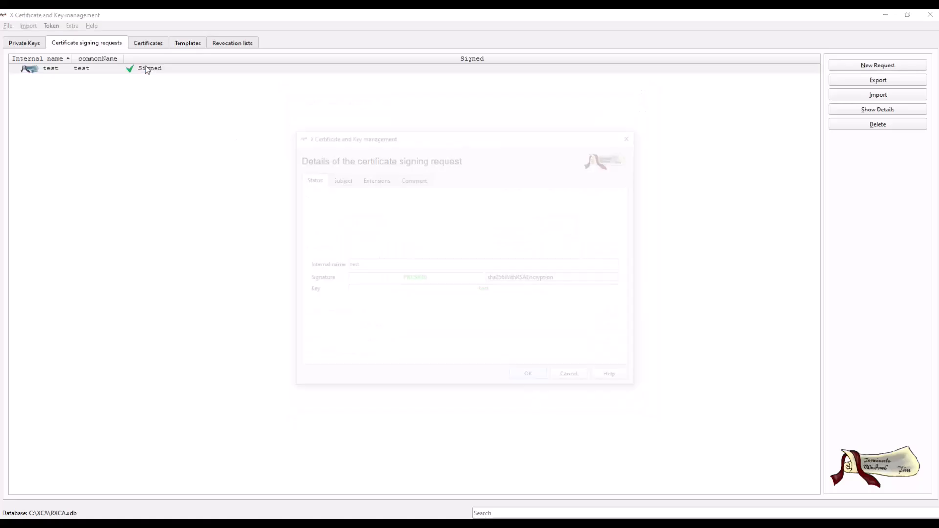
click(347, 181)
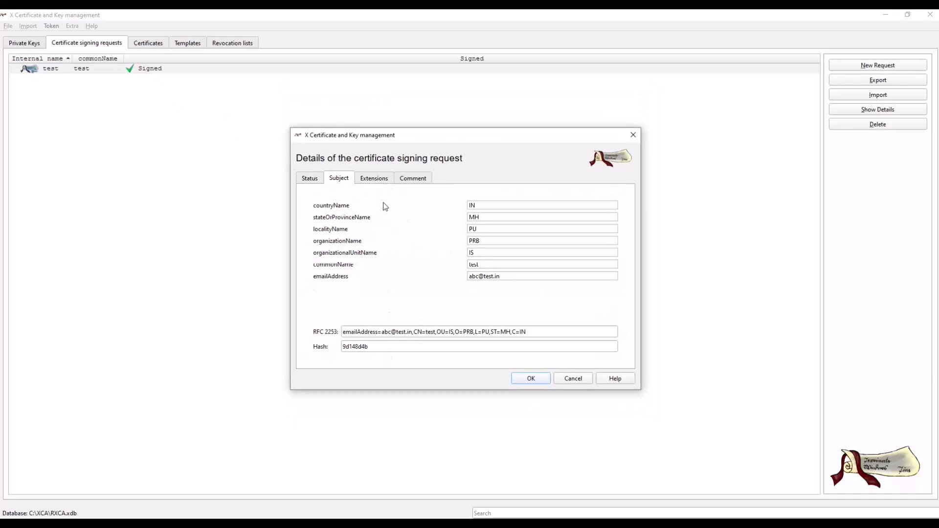
click(373, 179)
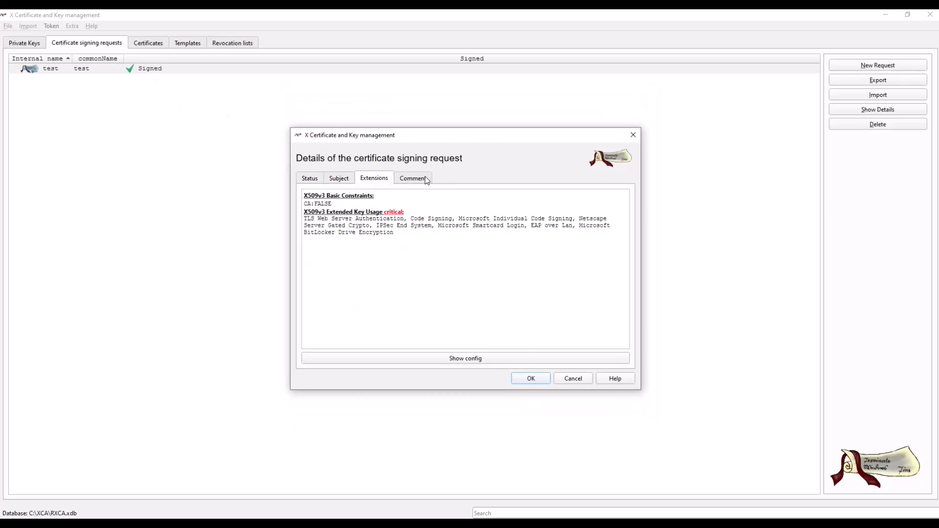
click(418, 182)
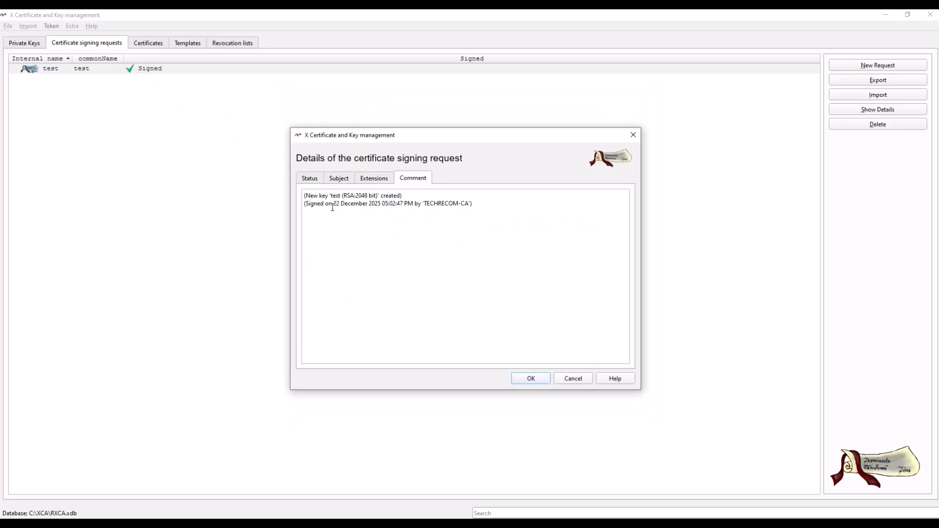
drag(333, 207, 465, 203)
click(535, 379)
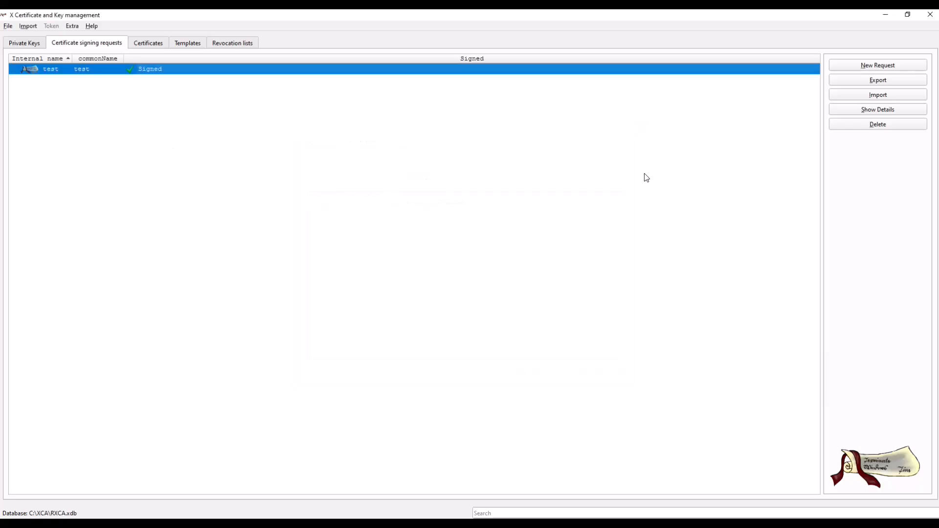
- Export the signed test request as test.csr to Documents and open that folder in File Explorer
click(865, 81)
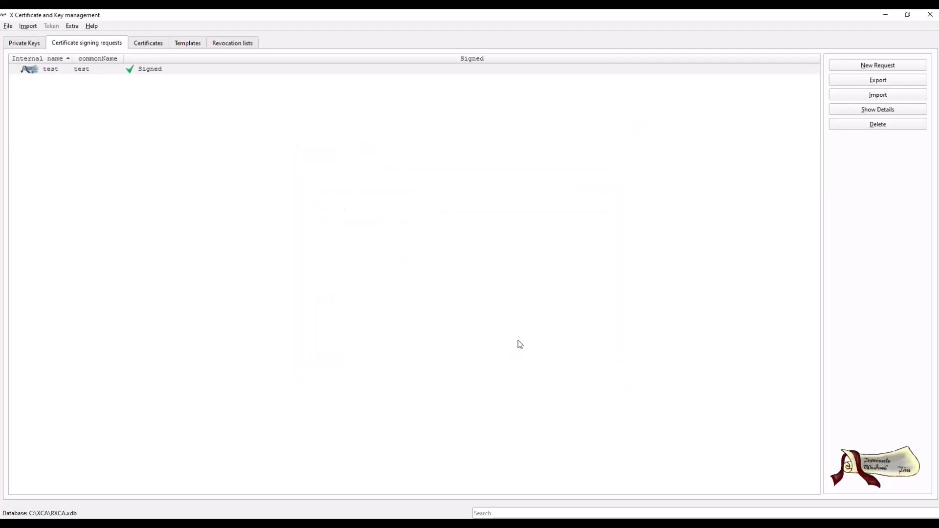
key(super+e)
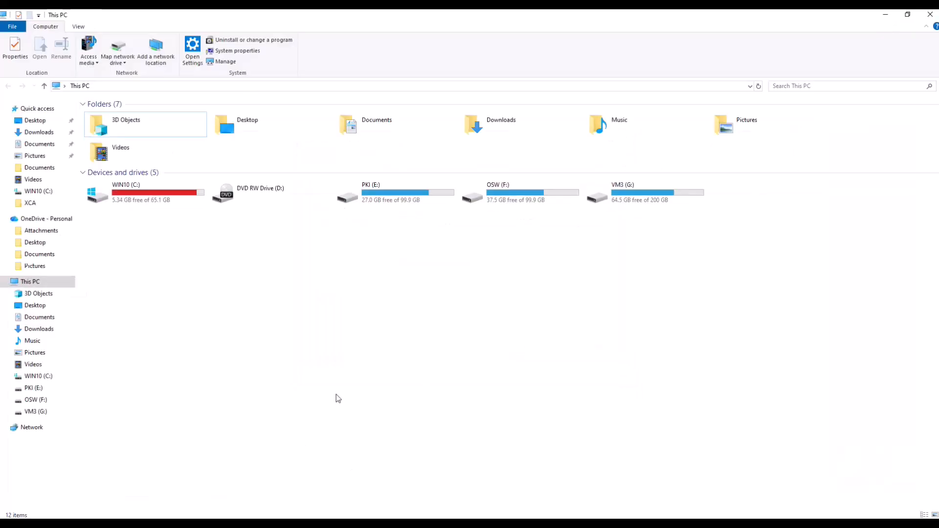
click(42, 147)
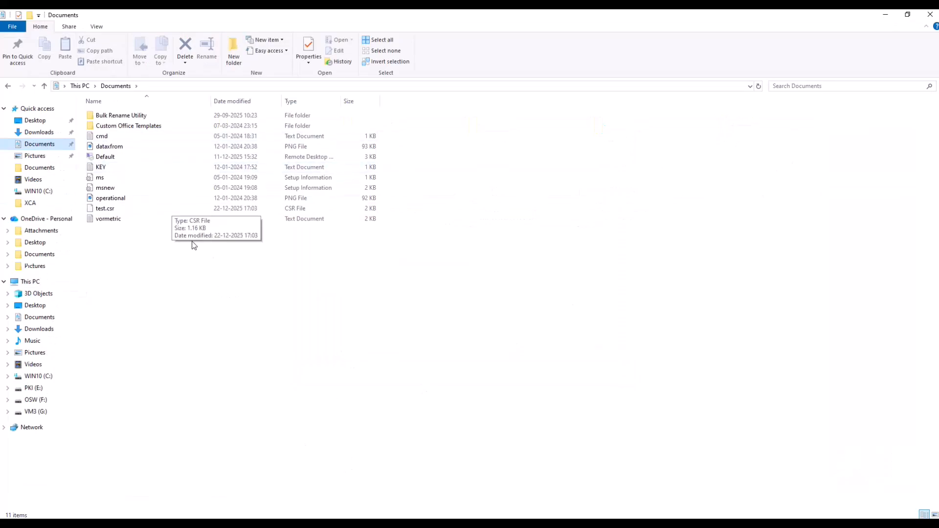
click(104, 209)
double_click(104, 210)
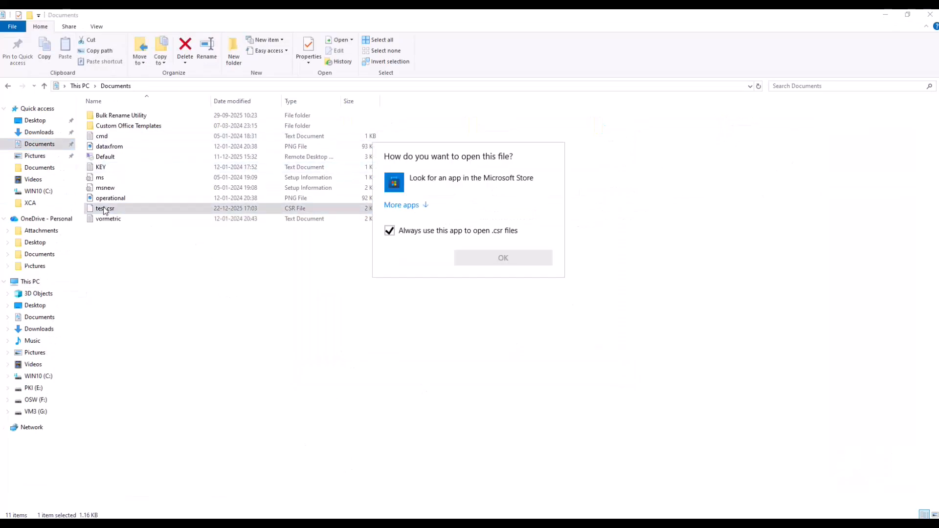
click(402, 205)
scroll(446, 283, down, 3)
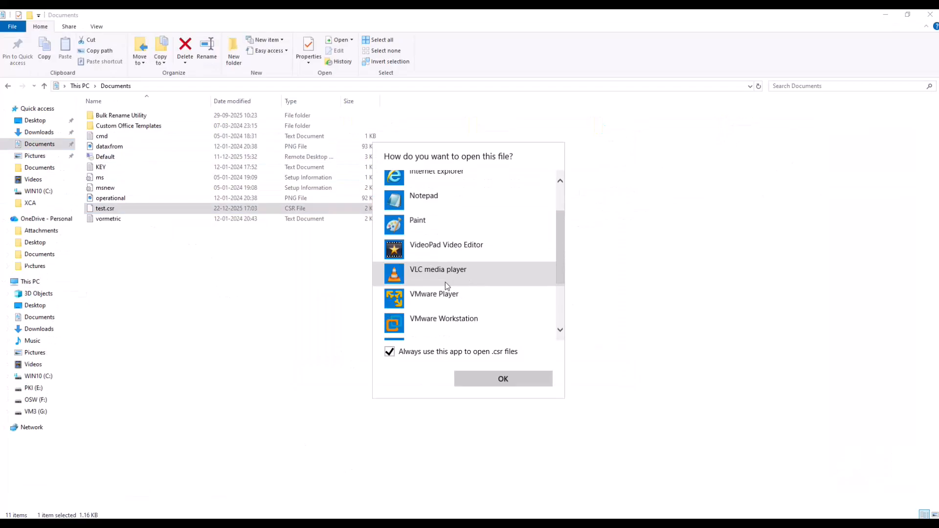
scroll(441, 285, up, 1)
scroll(441, 284, down, 1)
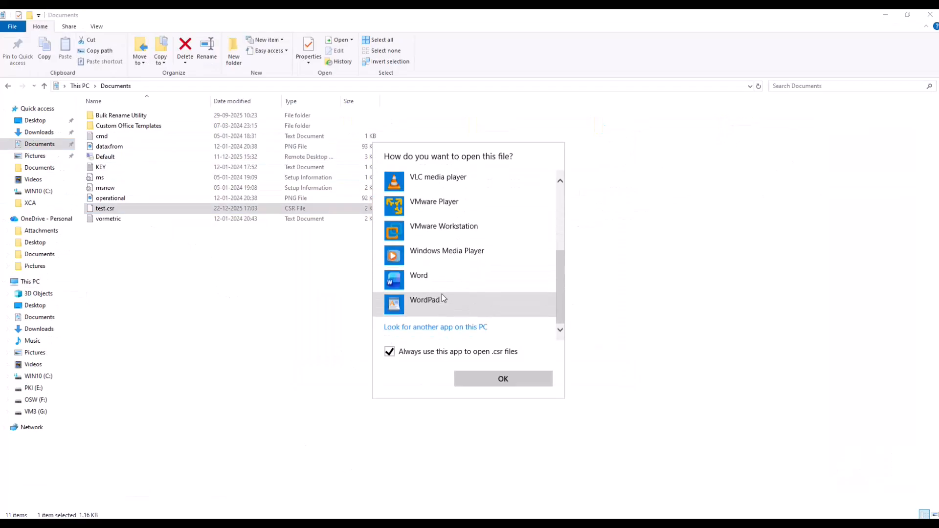
click(170, 256)
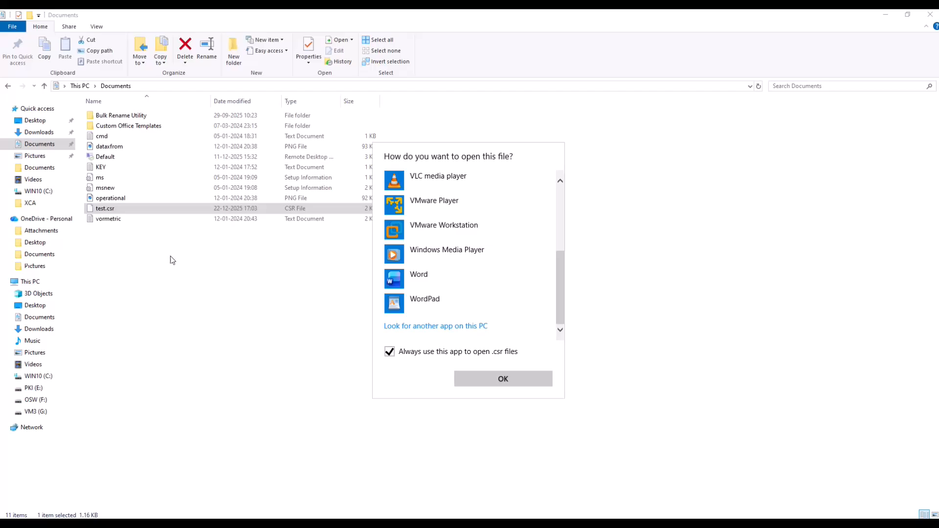
- Rename the exported test.csr file in Documents to test.cer, accepting the file extension change
right_click(107, 211)
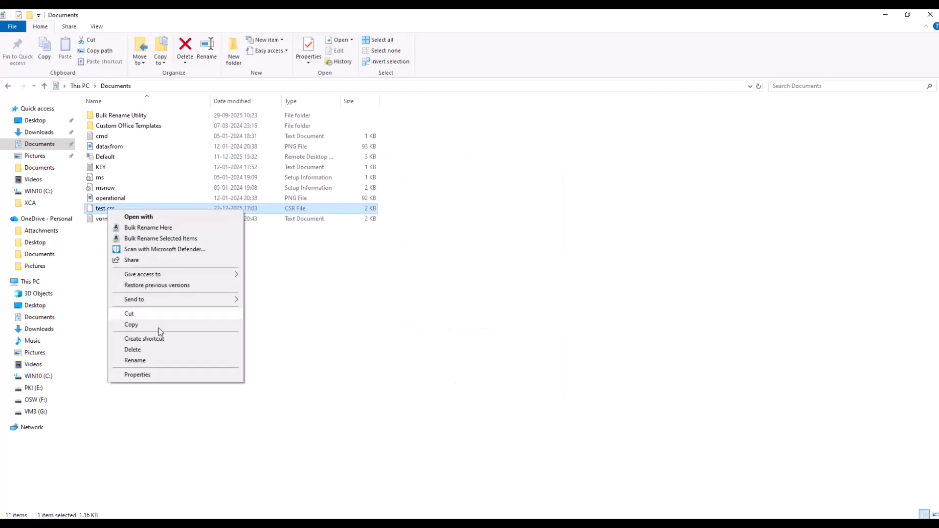
click(146, 360)
click(118, 208)
text(.c)
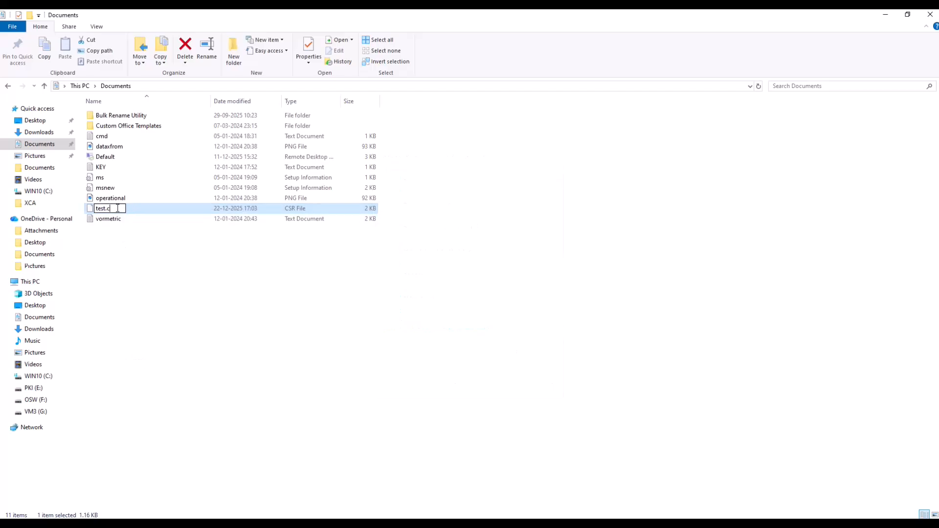
text(er)
key(Return)
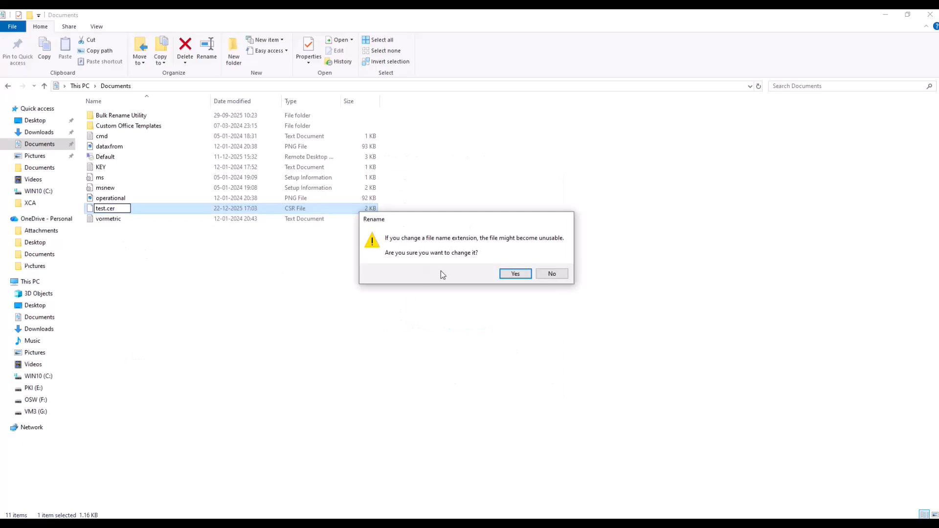
click(511, 272)
- Open the renamed test file, review its subject, extensions and comment, and close the details without importing it
double_click(101, 210)
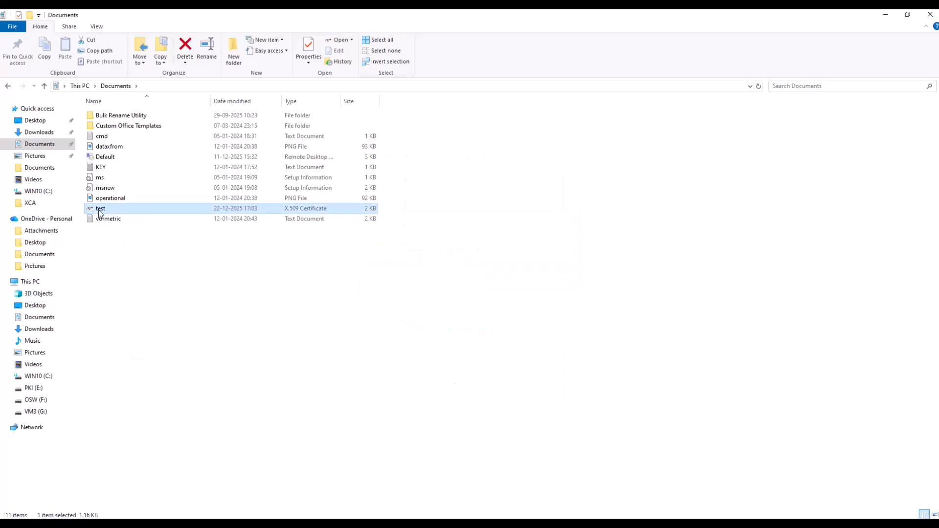
click(338, 174)
click(374, 173)
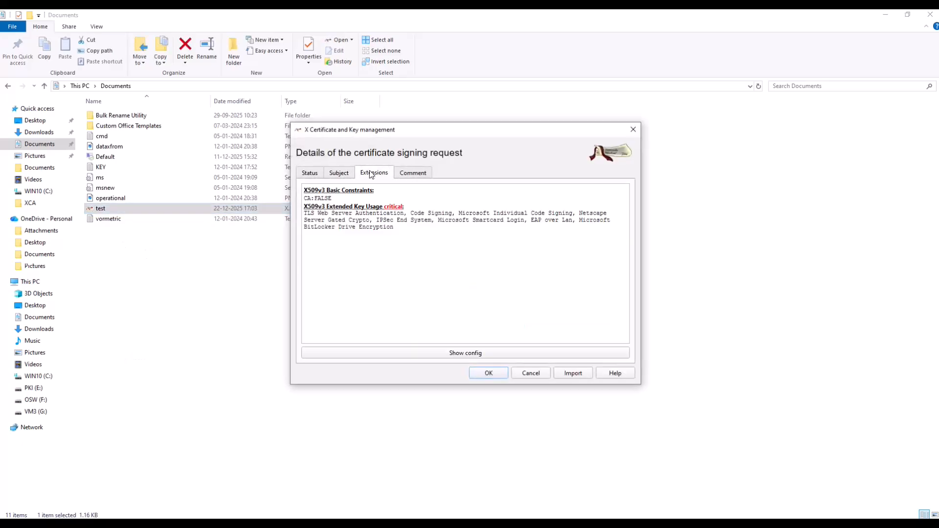
click(413, 173)
click(517, 370)
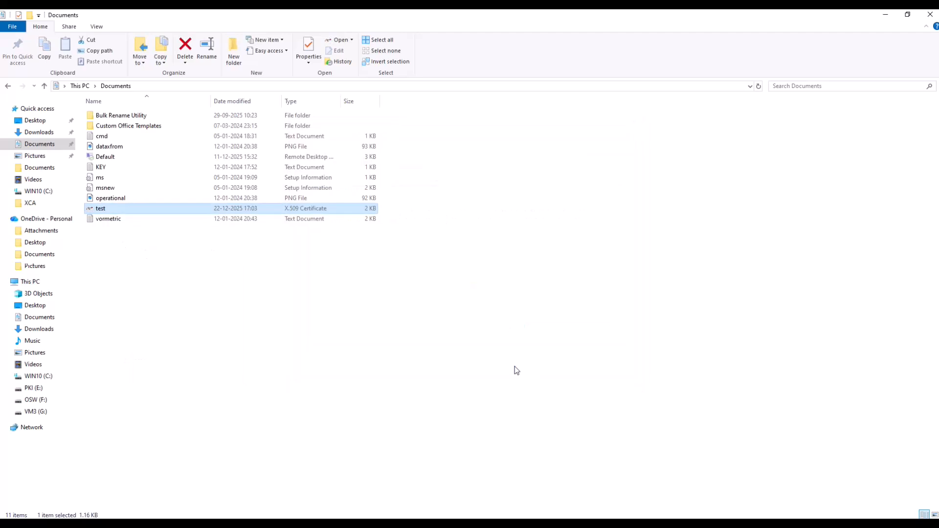
- Switch back to XCA and list the certificates issued under TECHRECOM-CA
click(368, 466)
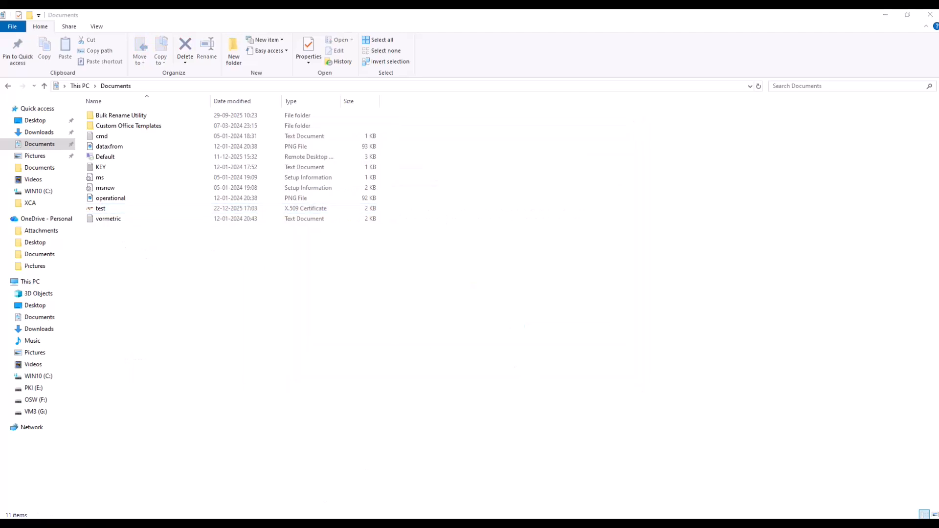
click(350, 478)
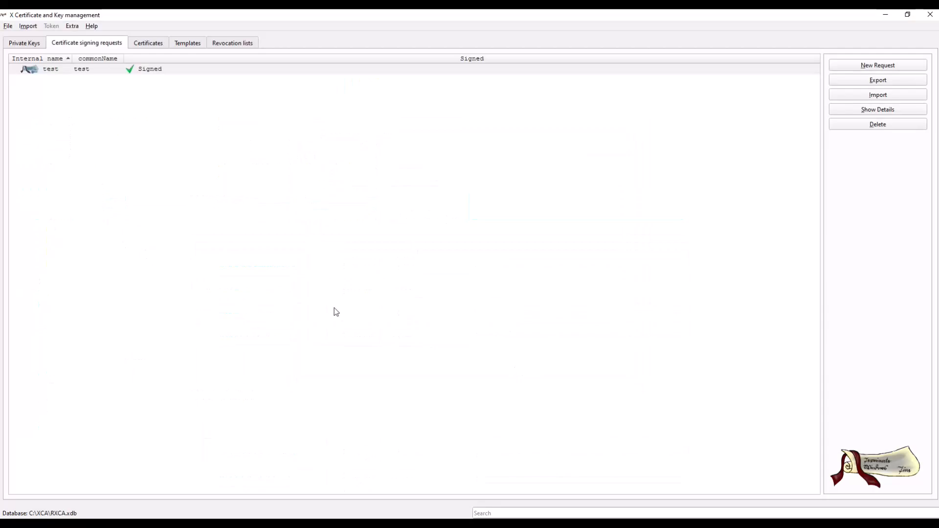
click(148, 43)
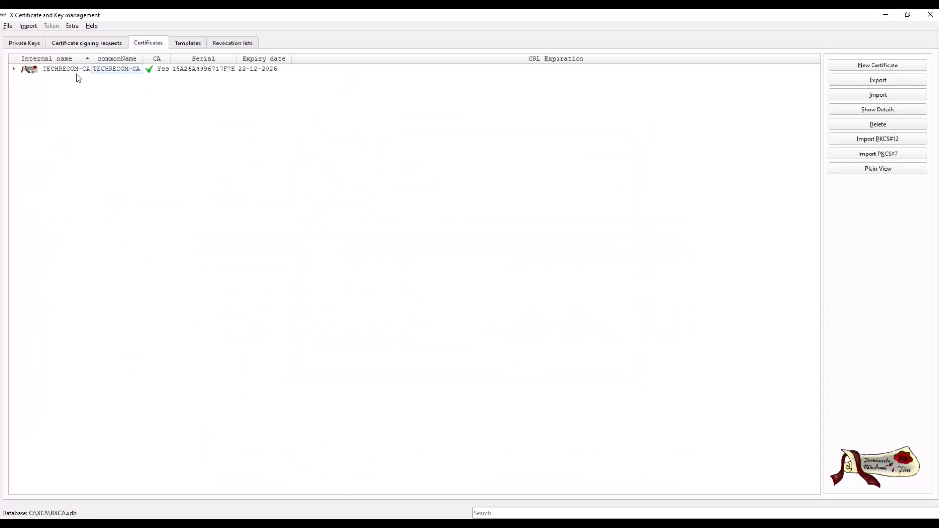
click(14, 70)
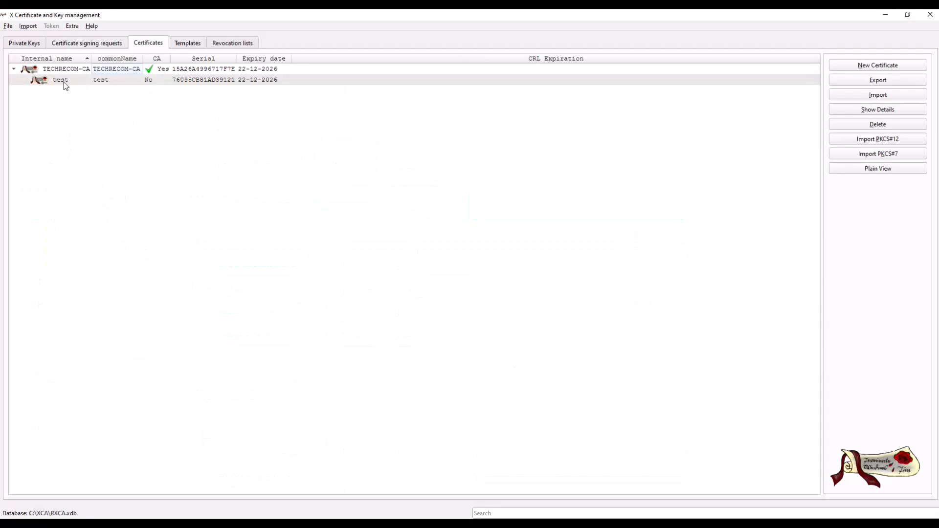